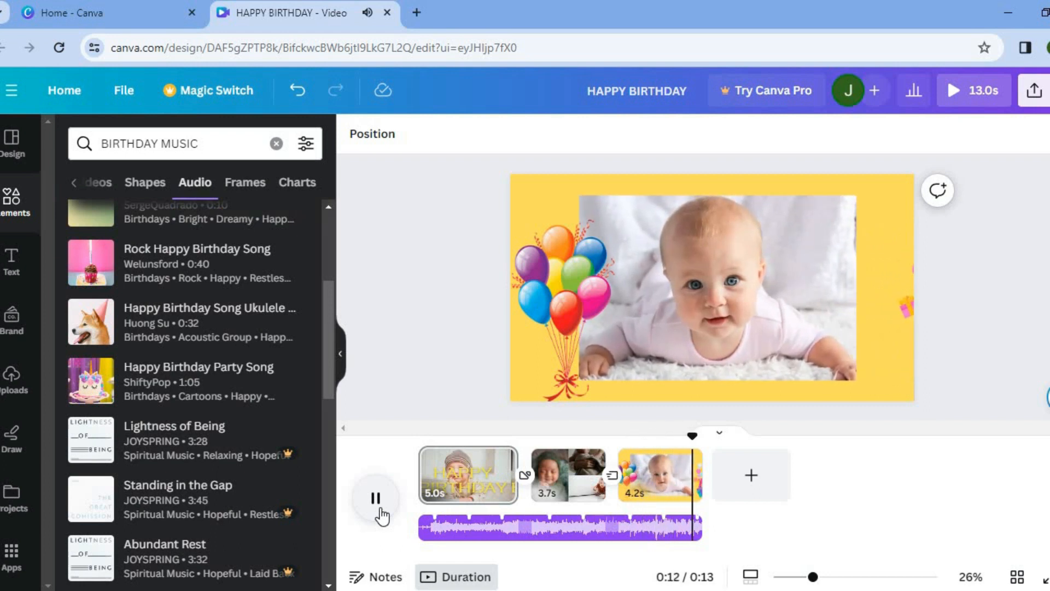
- Close the current birthday video tab and start a new blank 1920 × 1080 video design
{"action": "key", "text": "ctrl+w"}
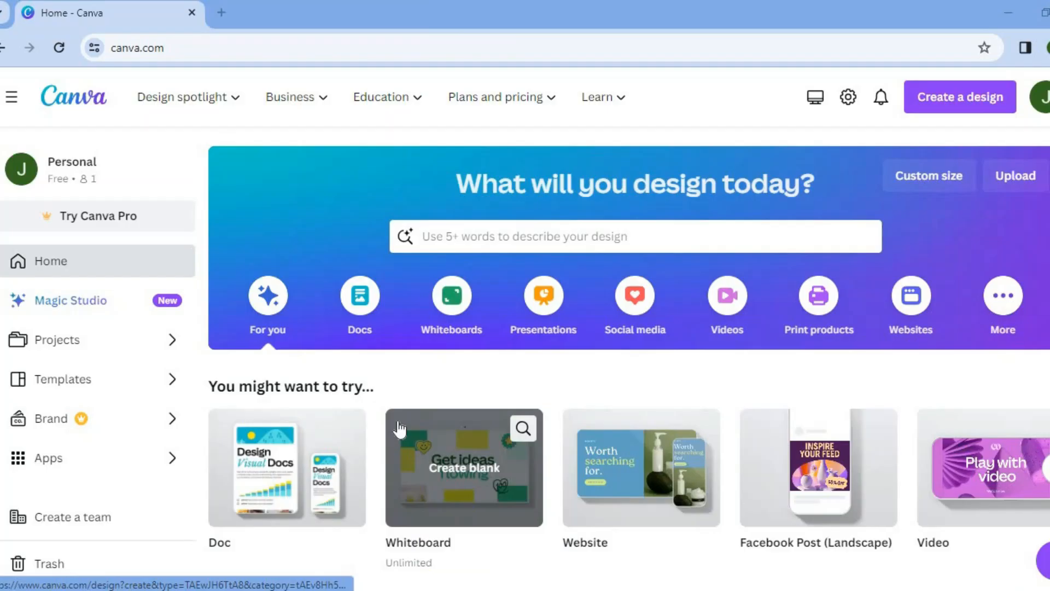
{"action": "left_click", "coordinate": [732, 310]}
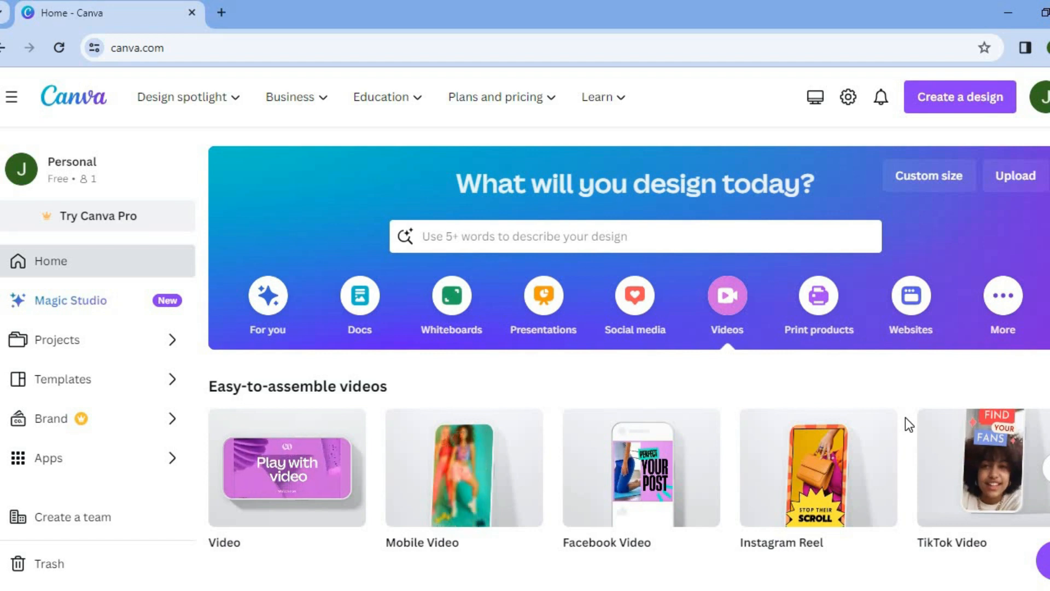
{"action": "mouse_move", "coordinate": [974, 461]}
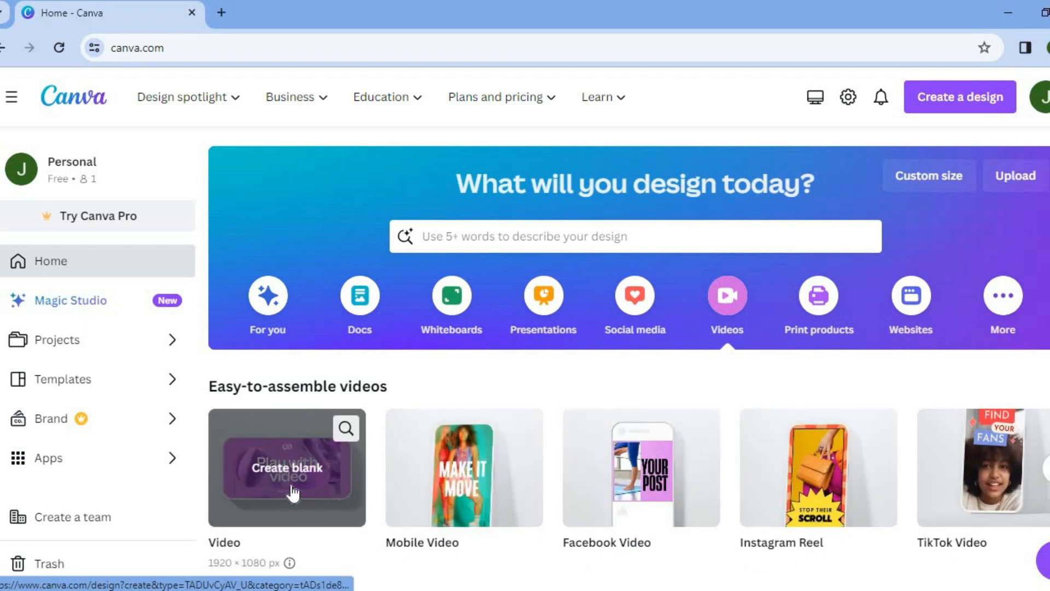
{"action": "left_click", "coordinate": [261, 462]}
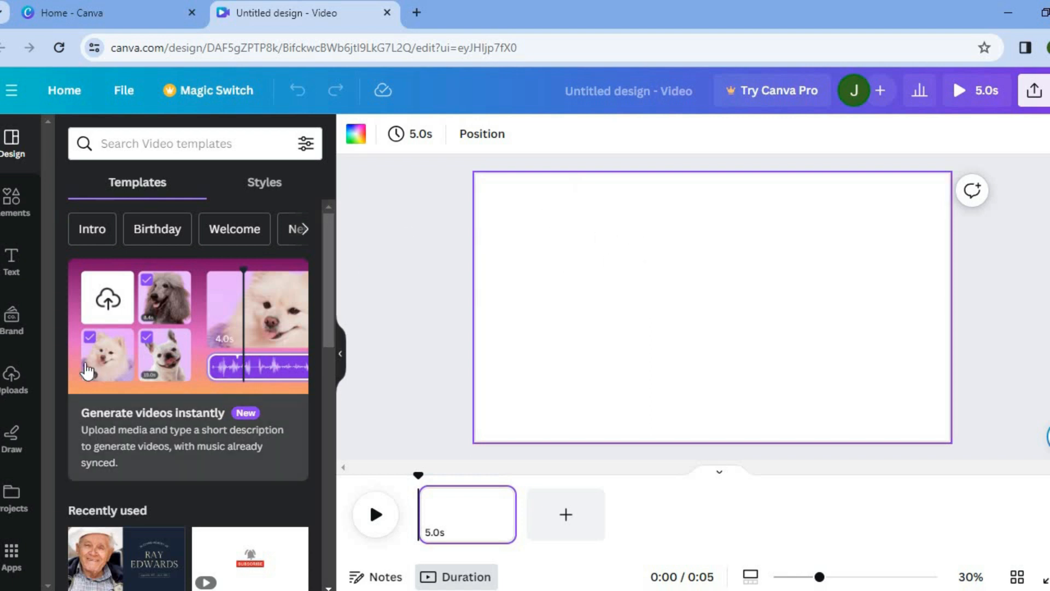
- Search elements for BABY photos, add the photo of the baby in a striped hat, and set it as the page background
{"action": "left_click", "coordinate": [20, 380]}
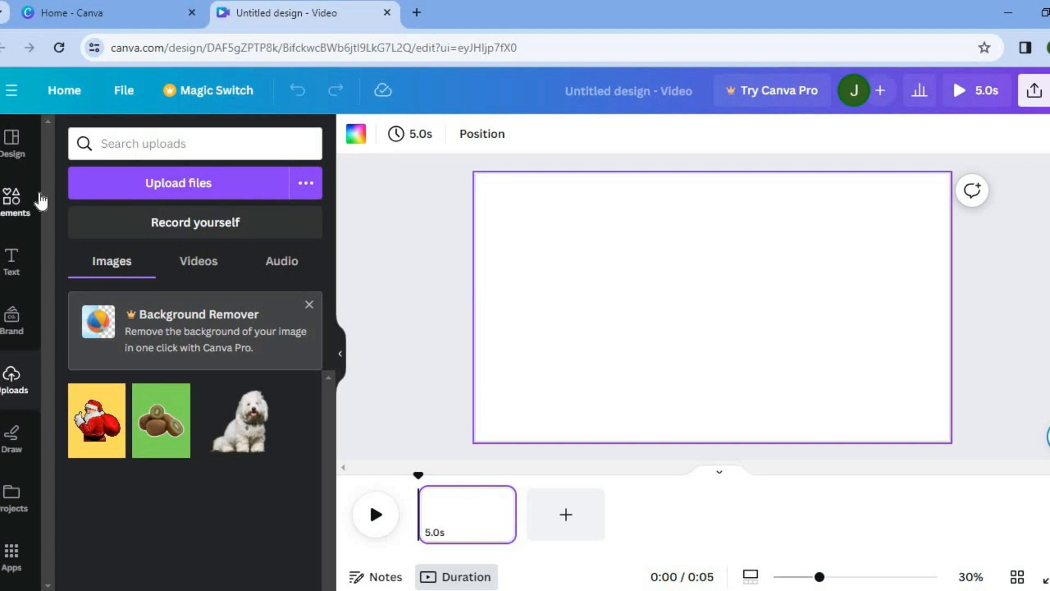
{"action": "left_click", "coordinate": [22, 201]}
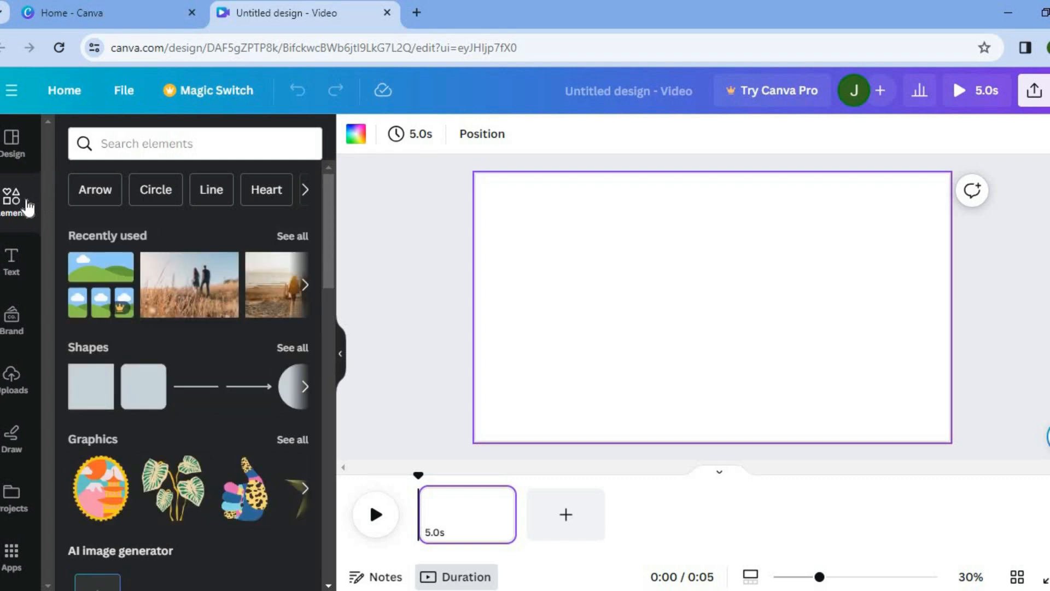
{"action": "left_click", "coordinate": [113, 153]}
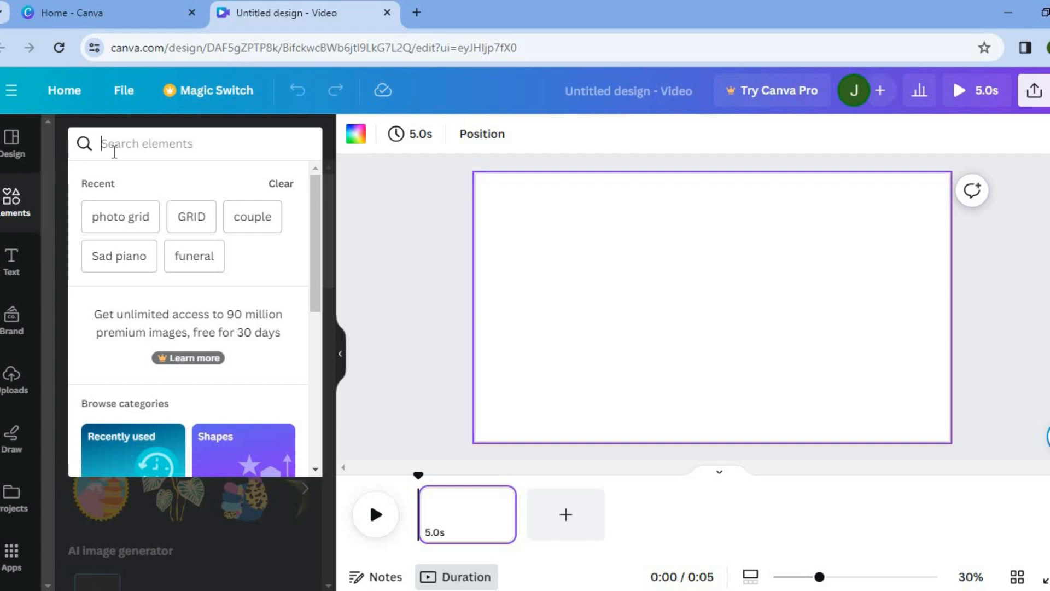
{"action": "type", "text": "BABY"}
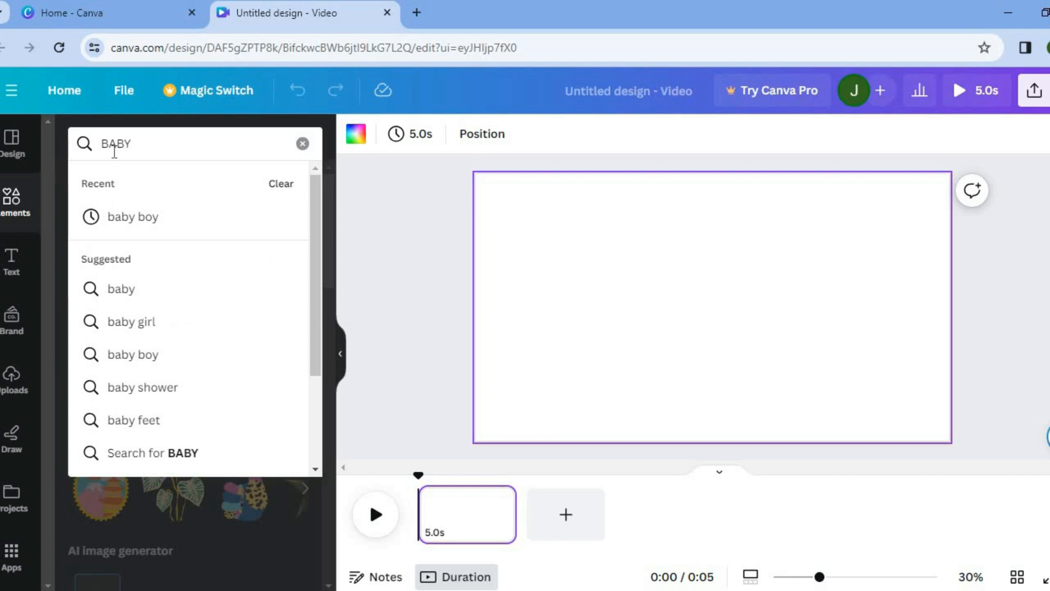
{"action": "key", "text": "Return"}
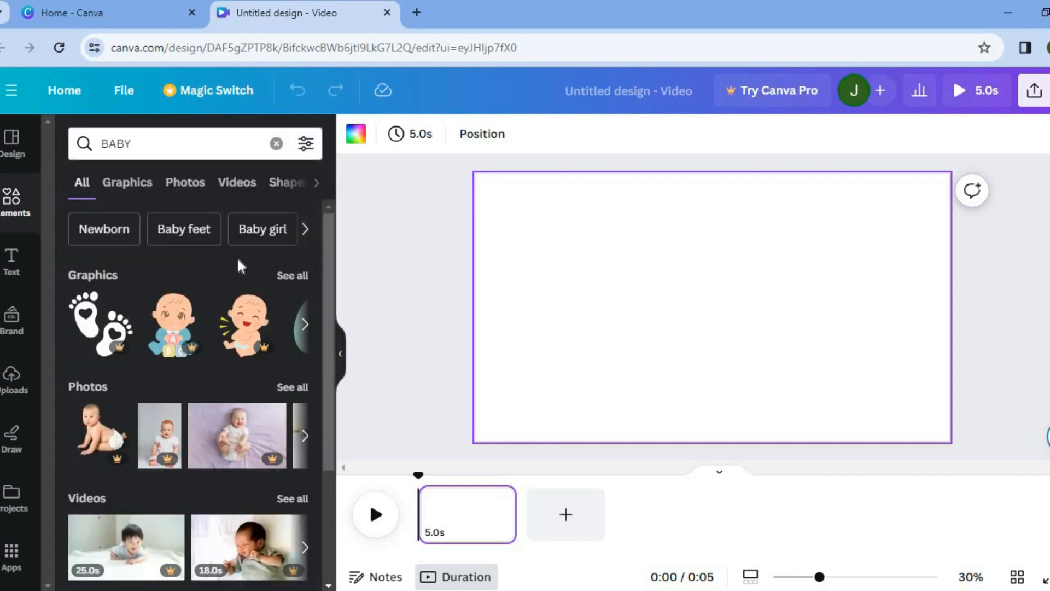
{"action": "left_click", "coordinate": [180, 181]}
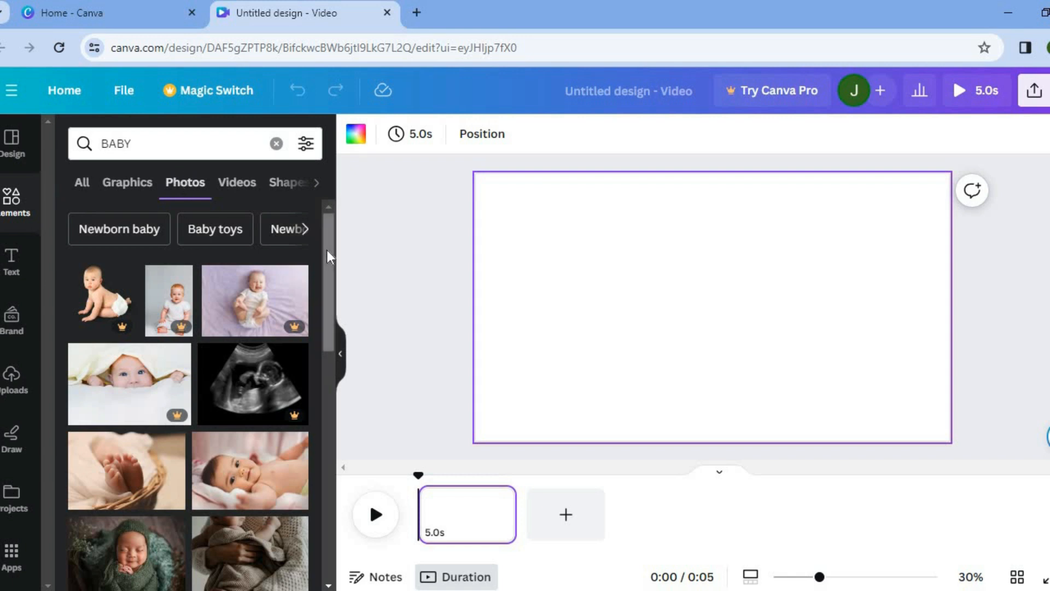
{"action": "left_click_drag", "start_coordinate": [327, 255], "coordinate": [326, 343]}
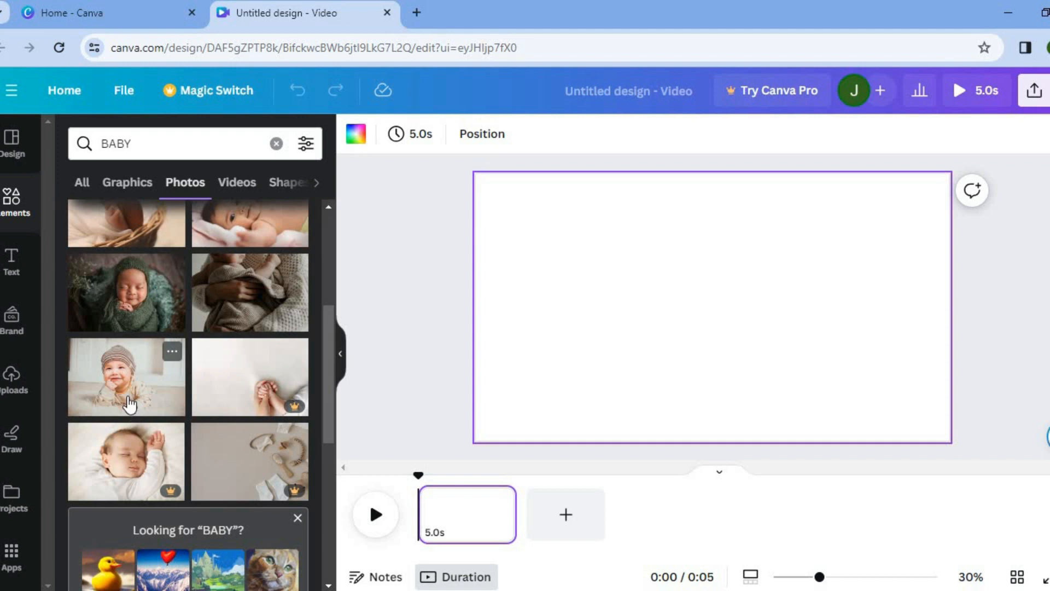
{"action": "left_click_drag", "start_coordinate": [129, 405], "coordinate": [556, 232]}
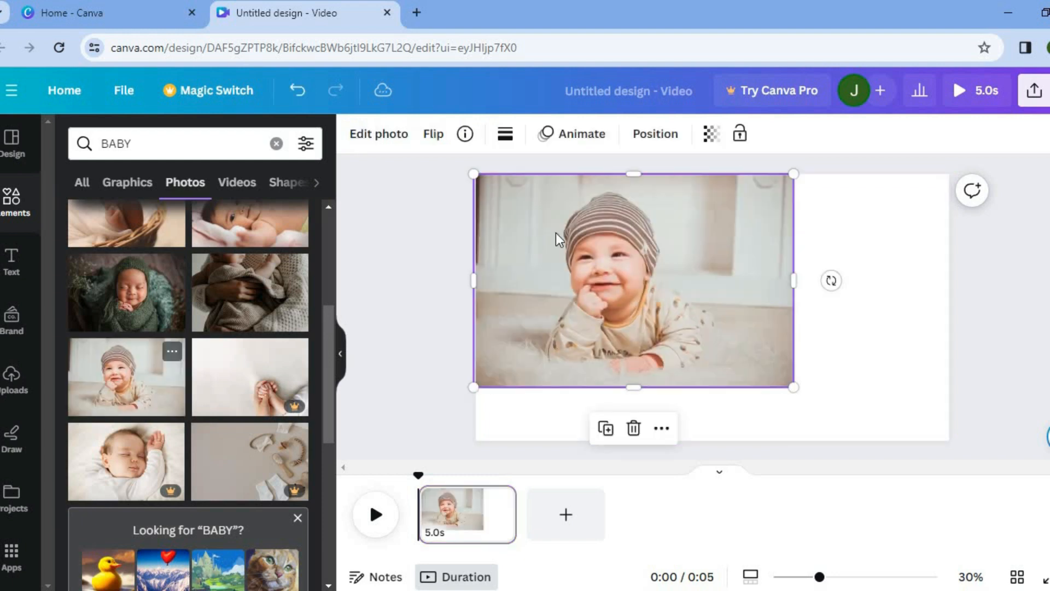
{"action": "left_click", "coordinate": [662, 430]}
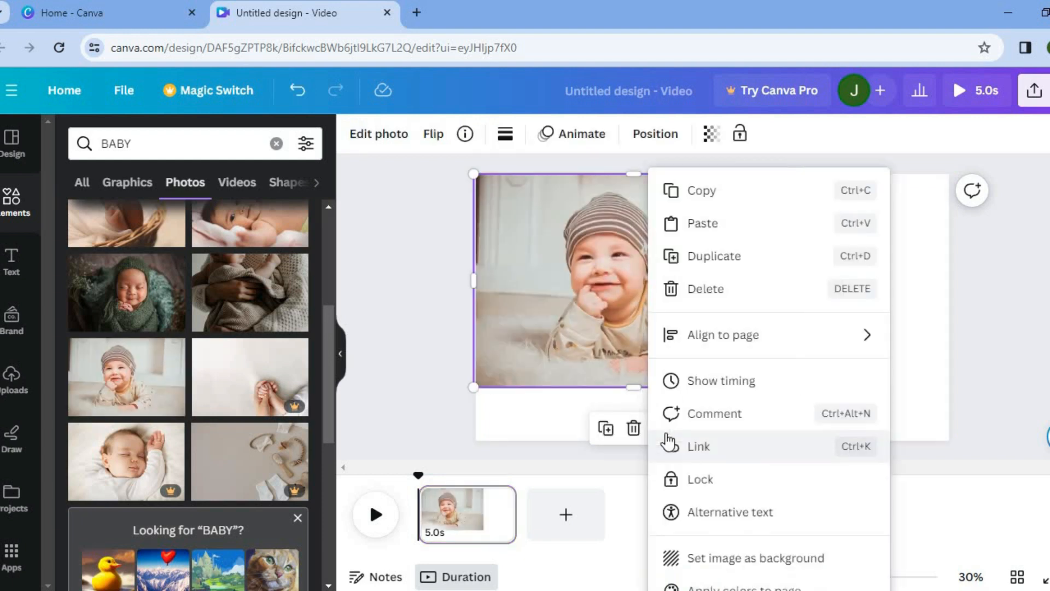
{"action": "left_click", "coordinate": [754, 558]}
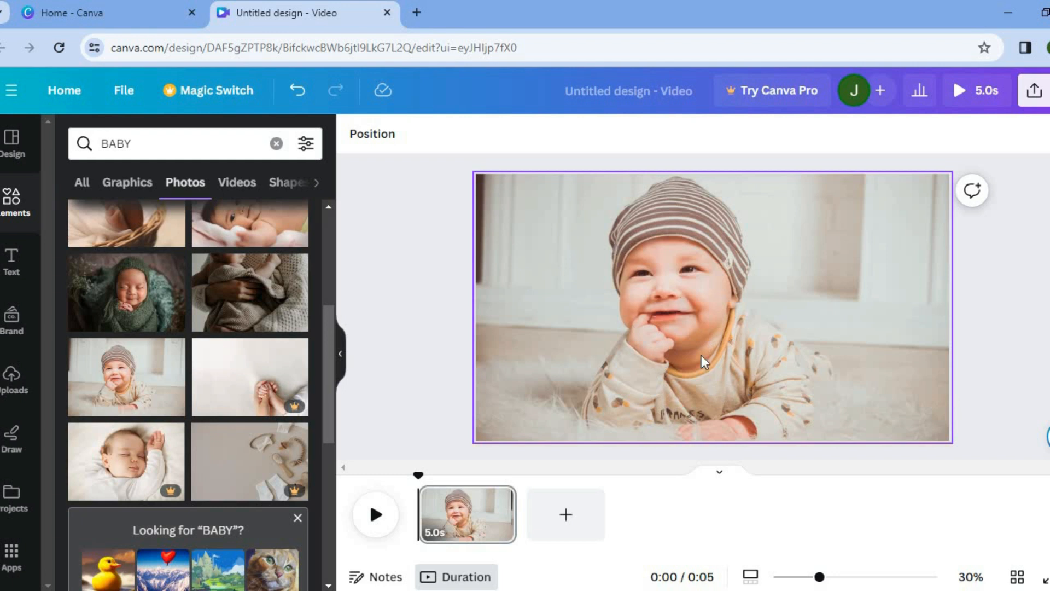
- Add the COMING SOON font combination text to the page and shift it slightly left
{"action": "left_click", "coordinate": [22, 275]}
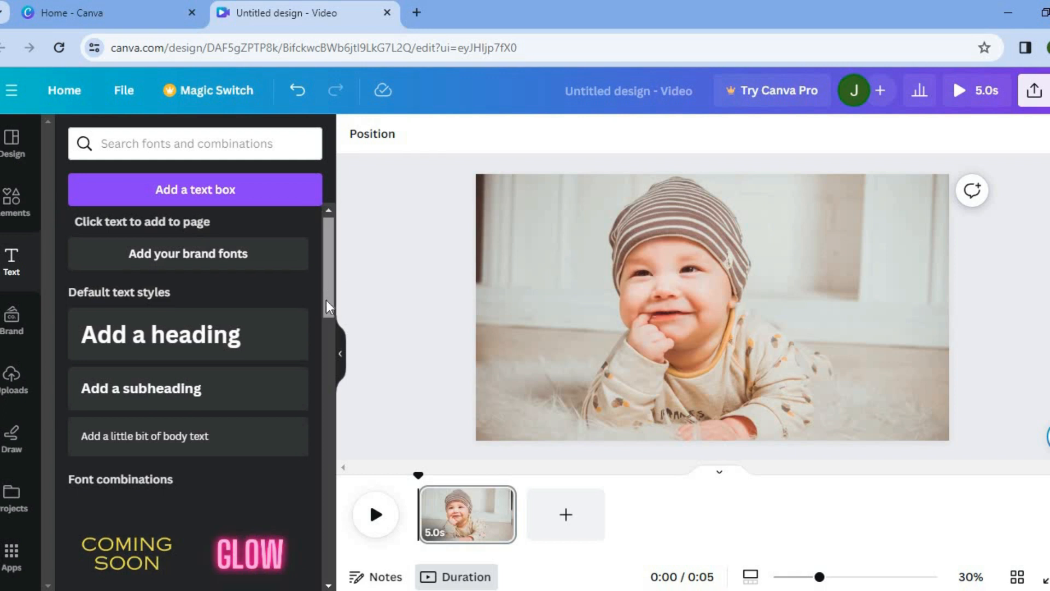
{"action": "scroll", "coordinate": [324, 323], "scroll_direction": "down", "scroll_amount": 6}
{"action": "scroll", "coordinate": [319, 364], "scroll_direction": "down", "scroll_amount": 3}
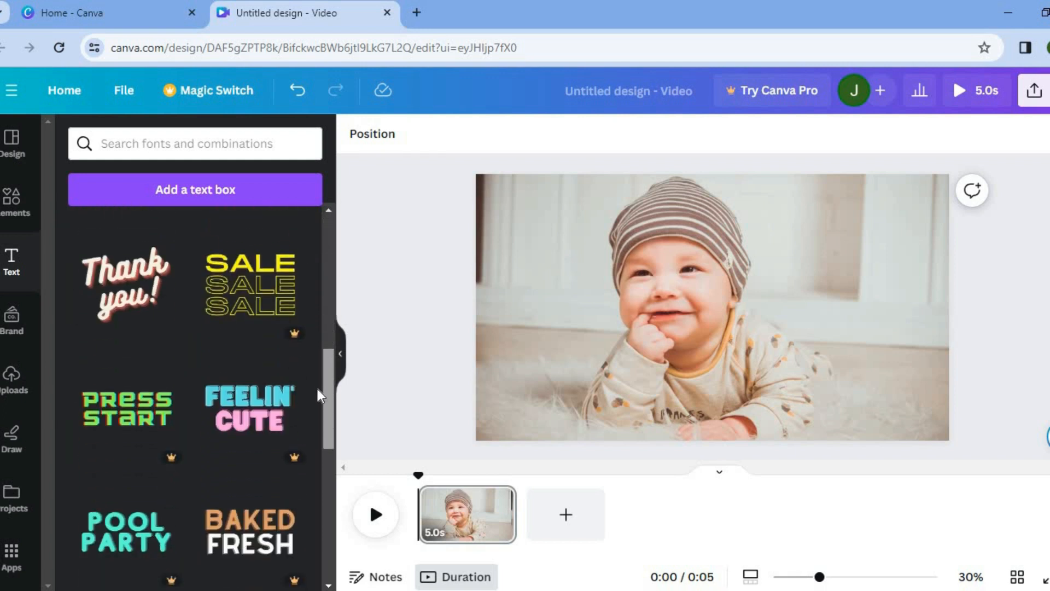
{"action": "left_click_drag", "start_coordinate": [326, 388], "coordinate": [322, 298]}
{"action": "left_click_drag", "start_coordinate": [638, 346], "coordinate": [564, 333]}
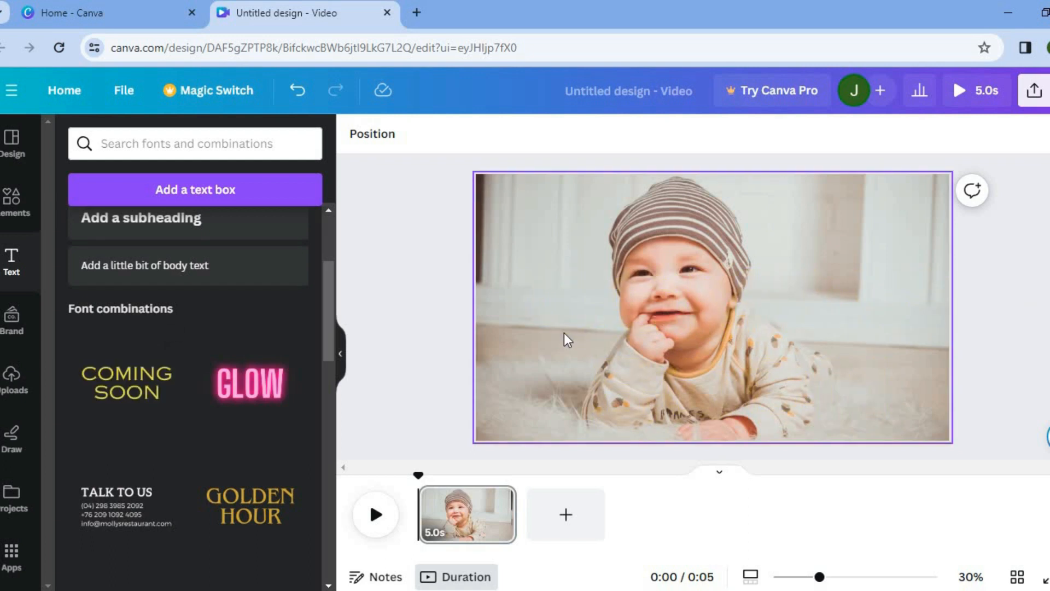
{"action": "left_click", "coordinate": [171, 393]}
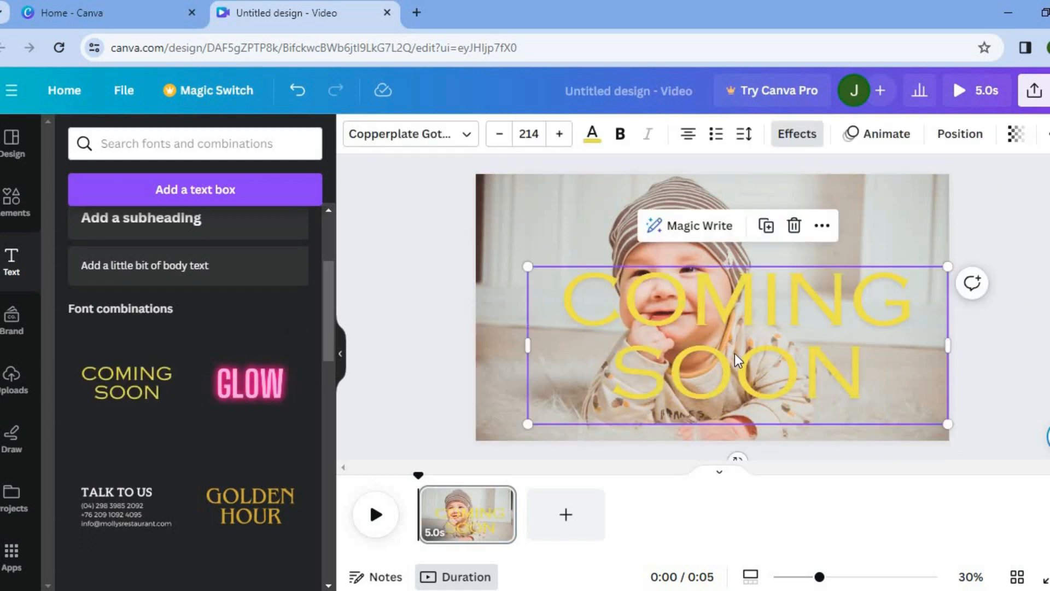
{"action": "left_click_drag", "start_coordinate": [734, 354], "coordinate": [702, 350]}
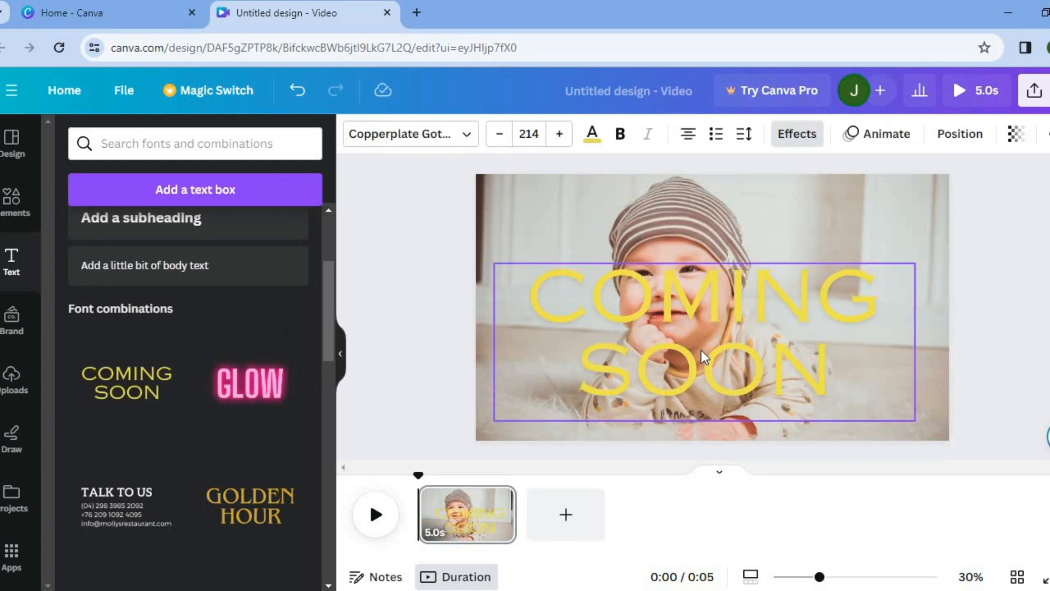
- Replace the text with HAPPY and BIRTHDAY on two lines, widening the text box so BIRTHDAY fits on one line
{"action": "double_click", "coordinate": [743, 350]}
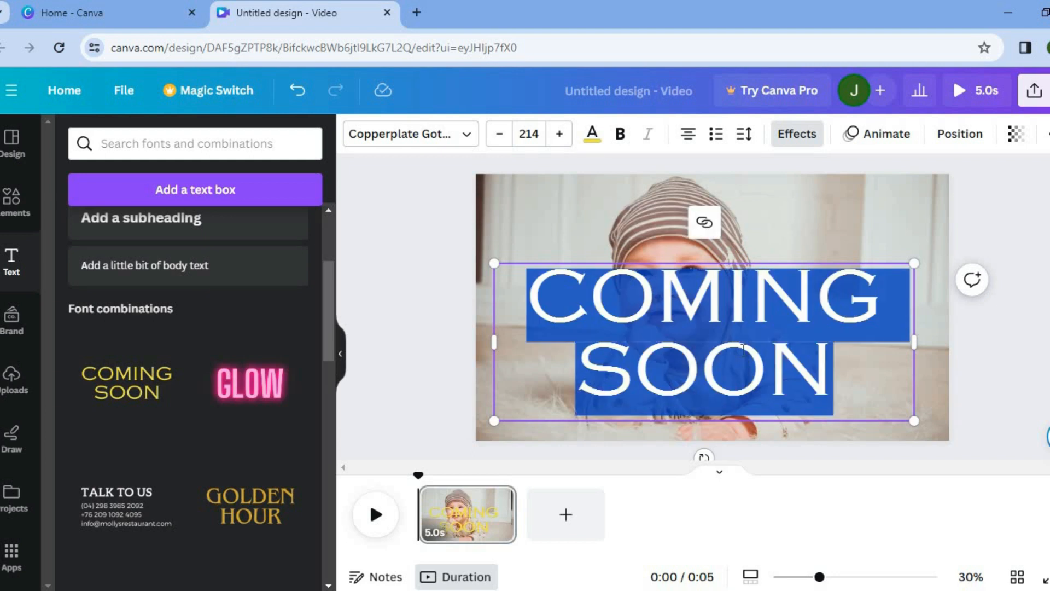
{"action": "type", "text": "HAPPY"}
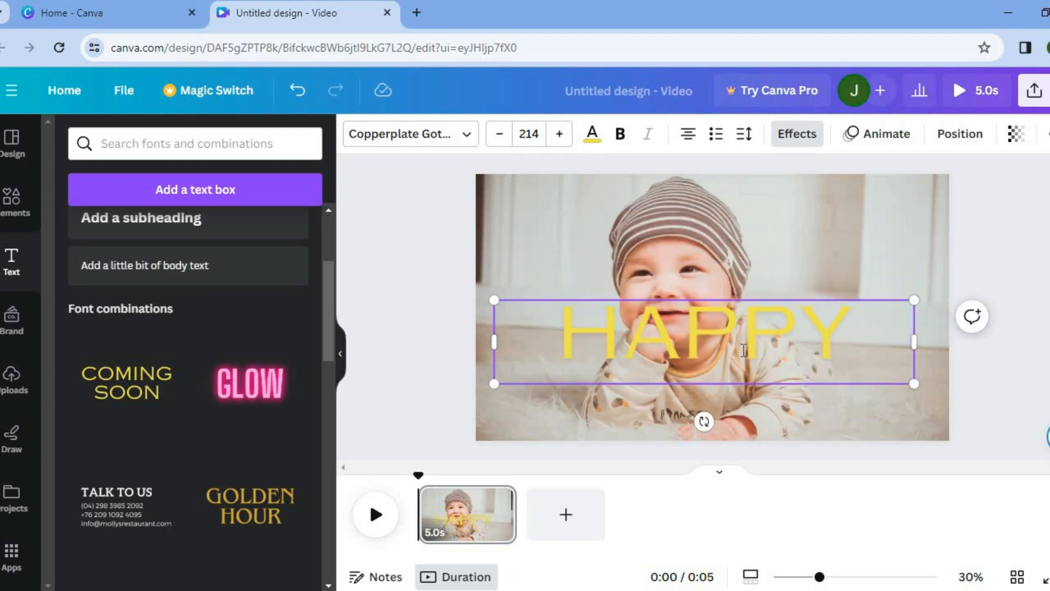
{"action": "key", "text": "Return"}
{"action": "type", "text": "BI"}
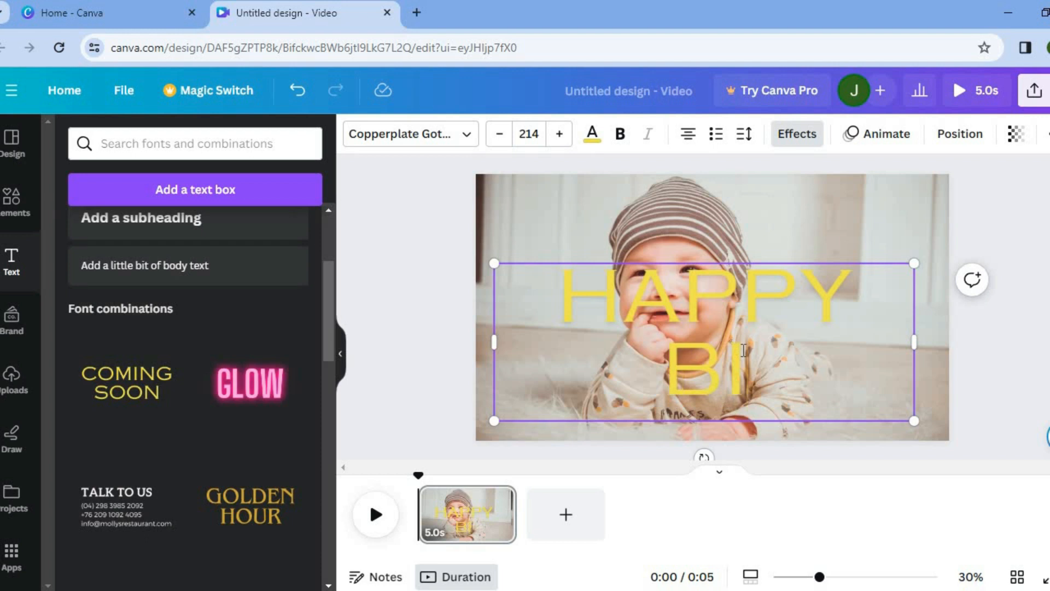
{"action": "type", "text": "RTHDAY"}
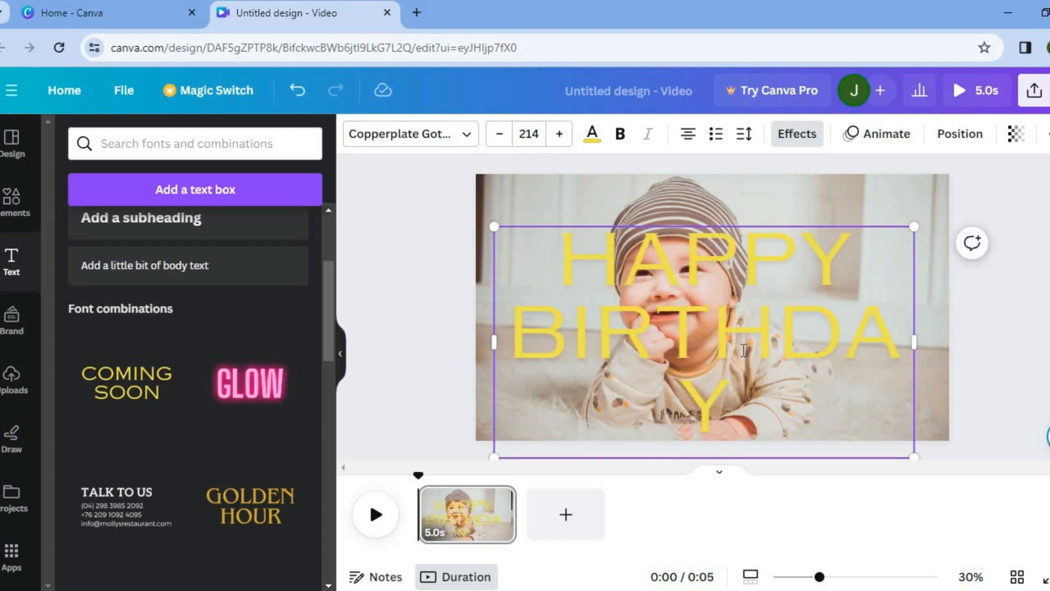
{"action": "left_click_drag", "start_coordinate": [914, 339], "coordinate": [936, 343]}
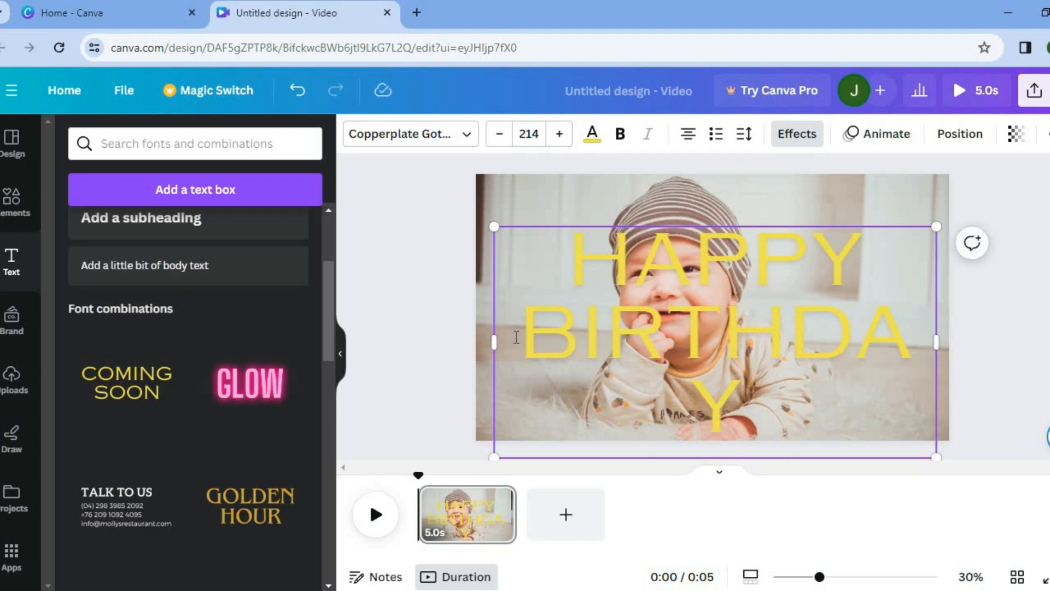
{"action": "left_click_drag", "start_coordinate": [491, 342], "coordinate": [462, 341]}
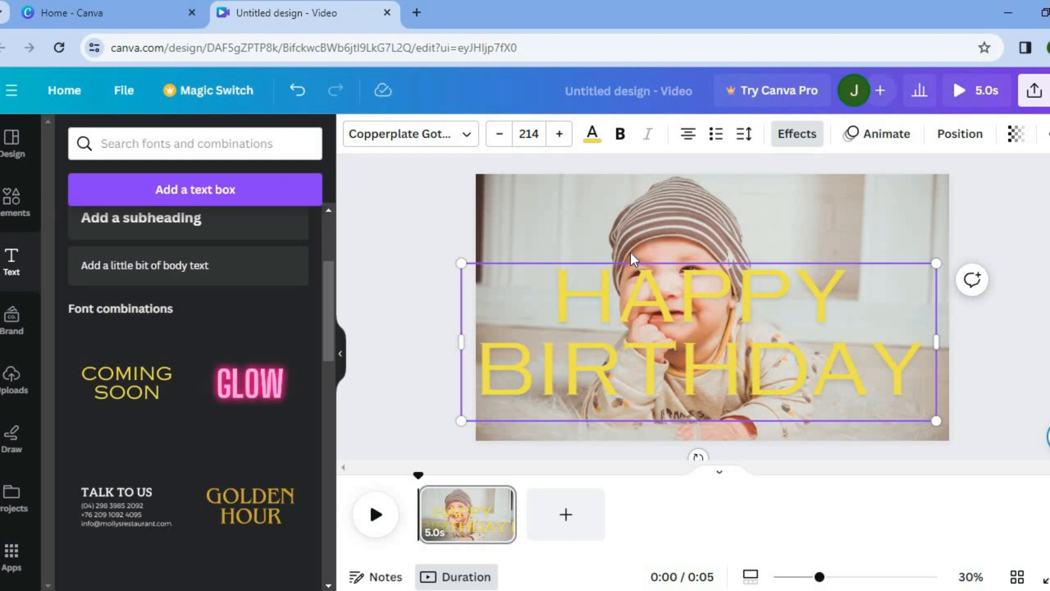
- Apply the Wipe text animation to the HAPPY BIRTHDAY text
{"action": "left_click", "coordinate": [464, 143]}
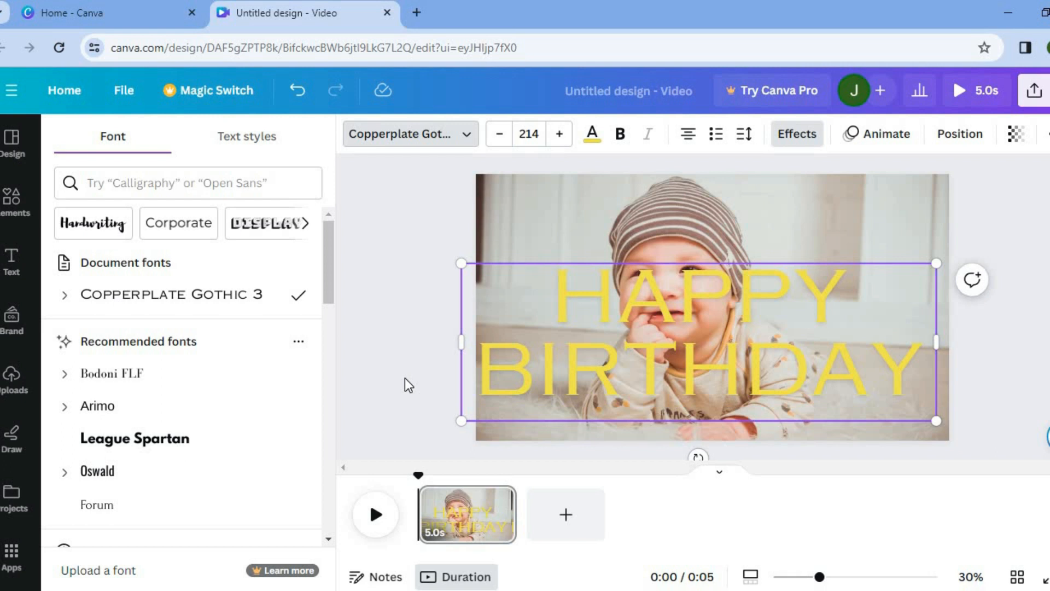
{"action": "left_click", "coordinate": [592, 137]}
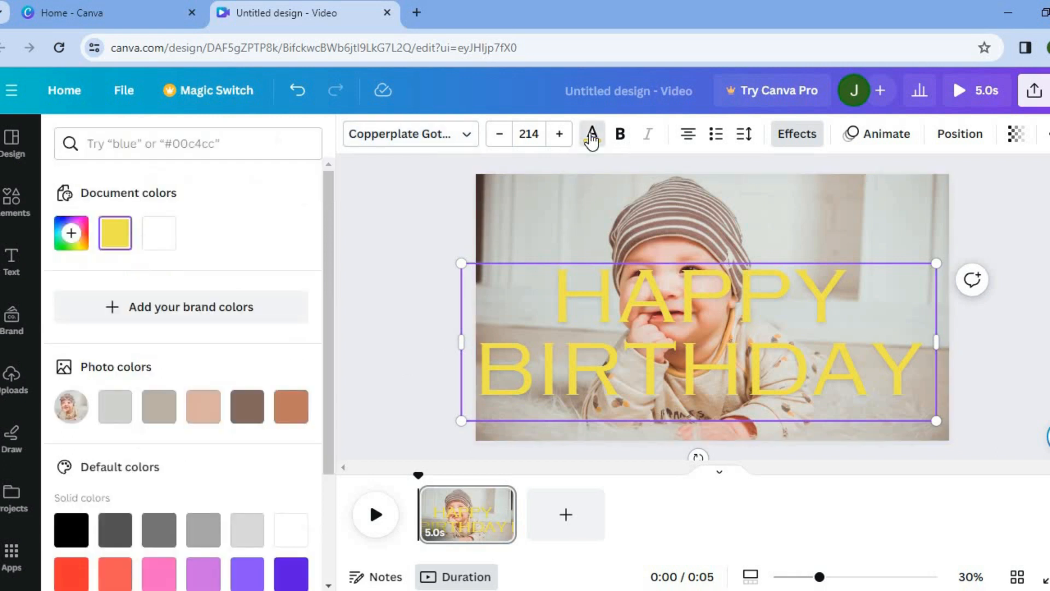
{"action": "left_click", "coordinate": [592, 136]}
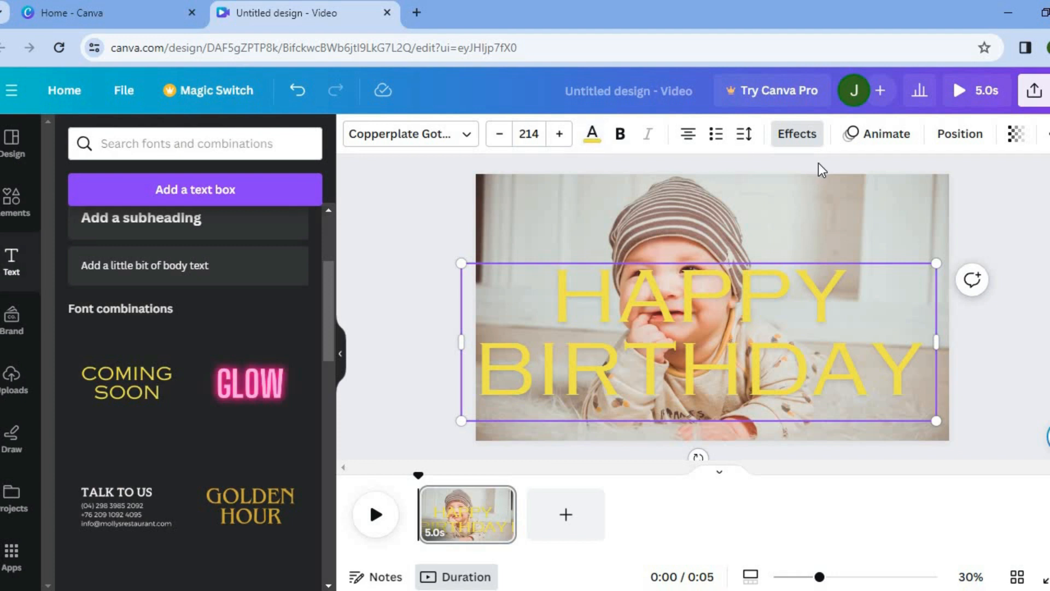
{"action": "left_click", "coordinate": [886, 141]}
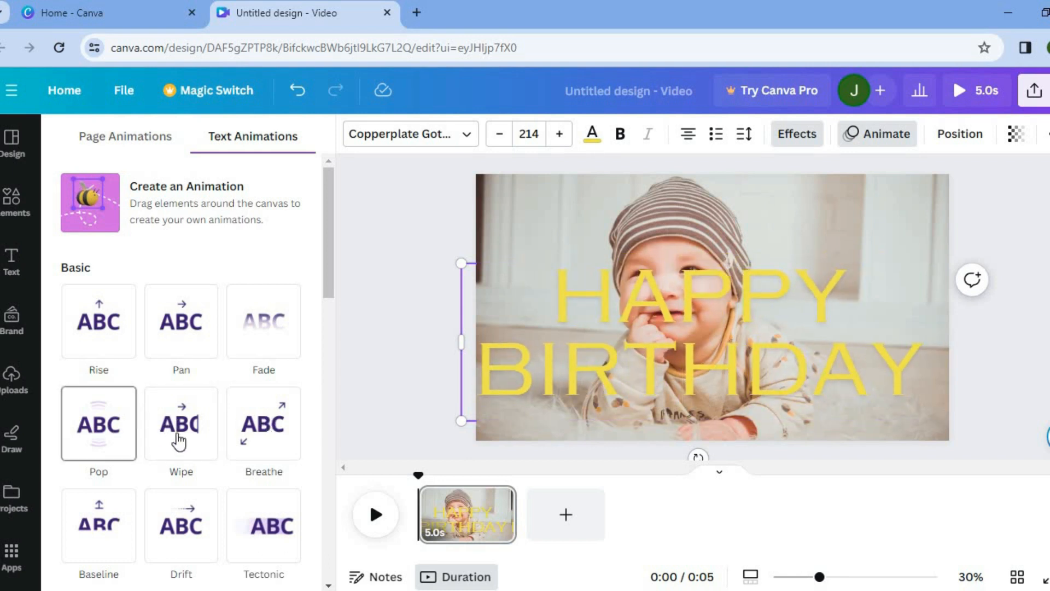
{"action": "left_click", "coordinate": [181, 438]}
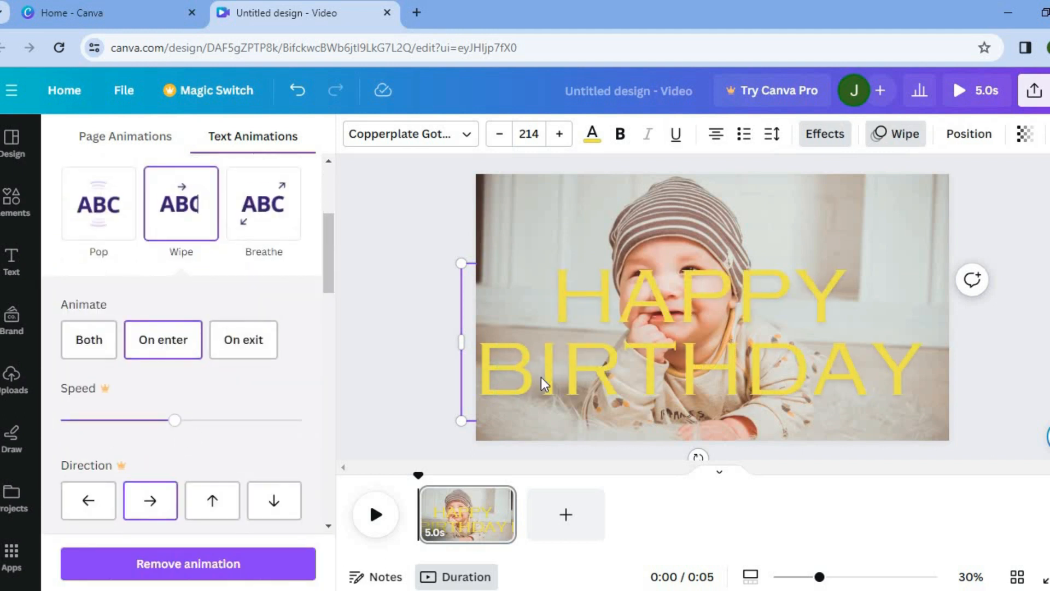
- Select all the HAPPY BIRTHDAY text and apply the Shadow text effect
{"action": "double_click", "coordinate": [772, 326]}
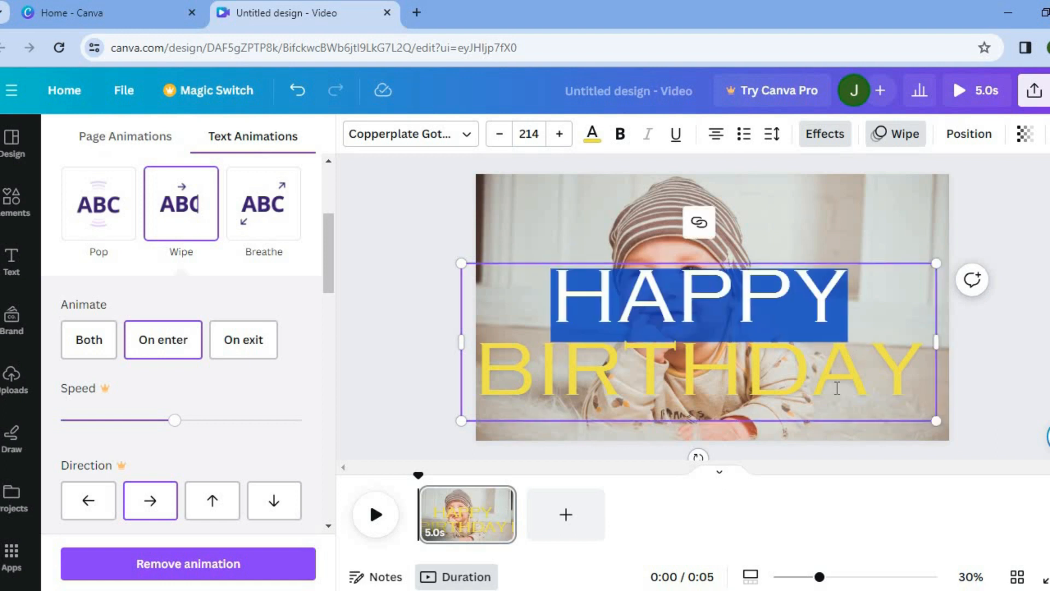
{"action": "key", "text": "Escape"}
{"action": "left_click_drag", "start_coordinate": [650, 274], "coordinate": [560, 275]}
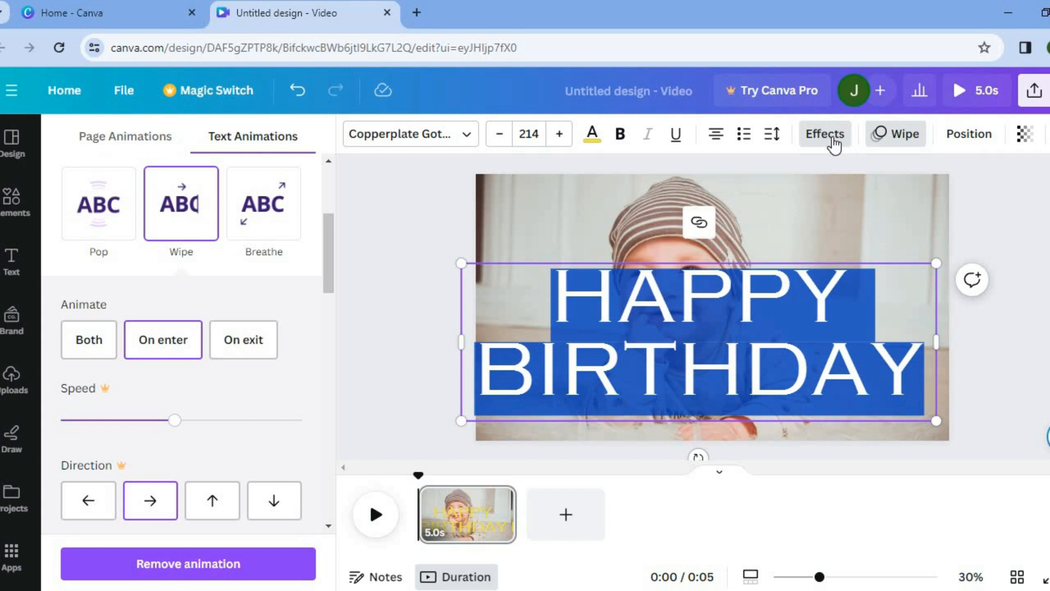
{"action": "left_click", "coordinate": [833, 140]}
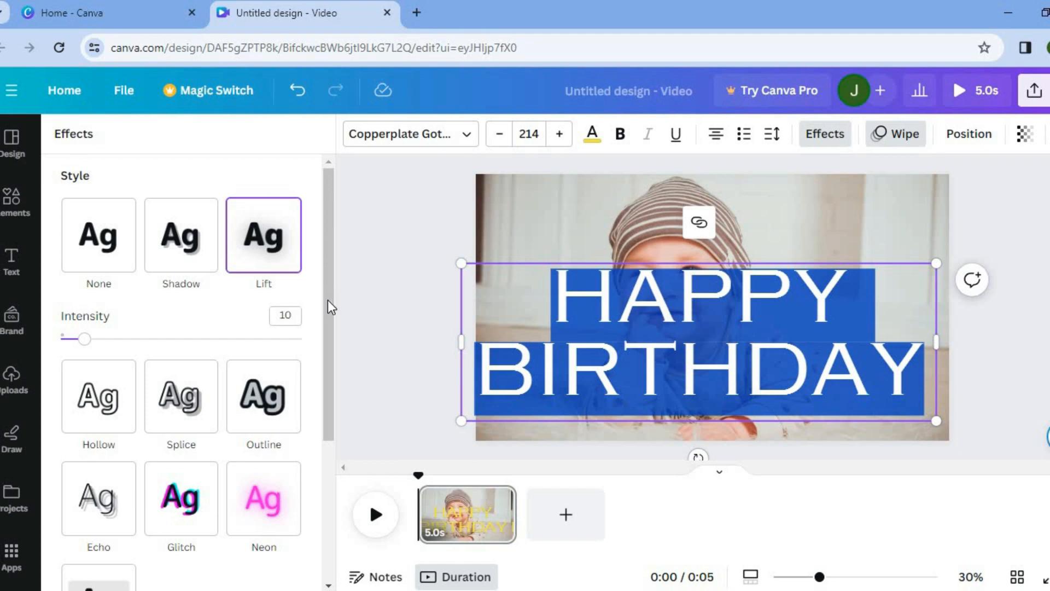
{"action": "scroll", "coordinate": [308, 403], "scroll_direction": "down", "scroll_amount": 3}
{"action": "scroll", "coordinate": [321, 271], "scroll_direction": "up", "scroll_amount": 3}
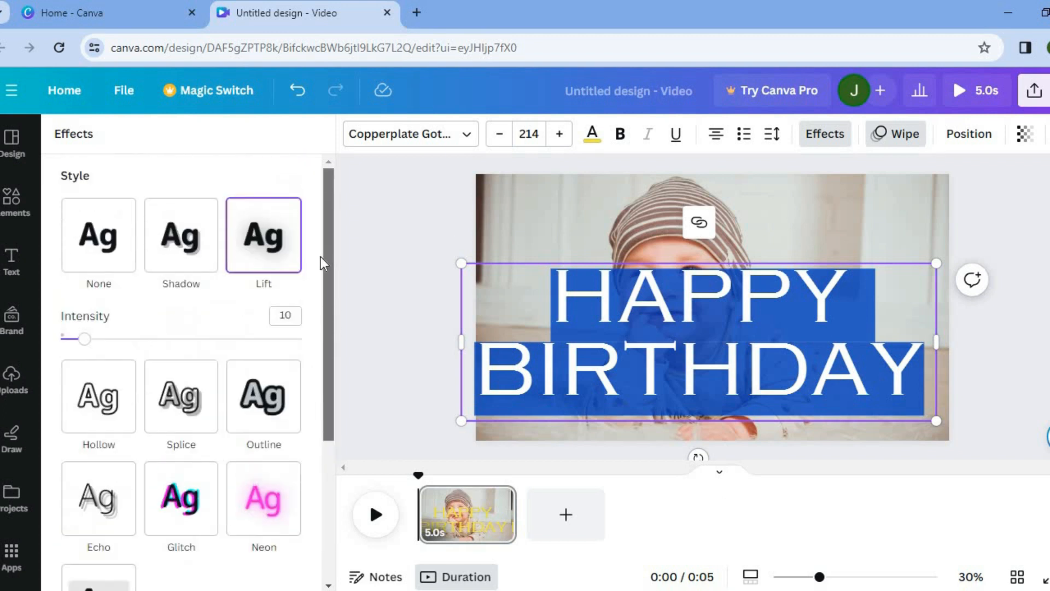
{"action": "left_click", "coordinate": [190, 262]}
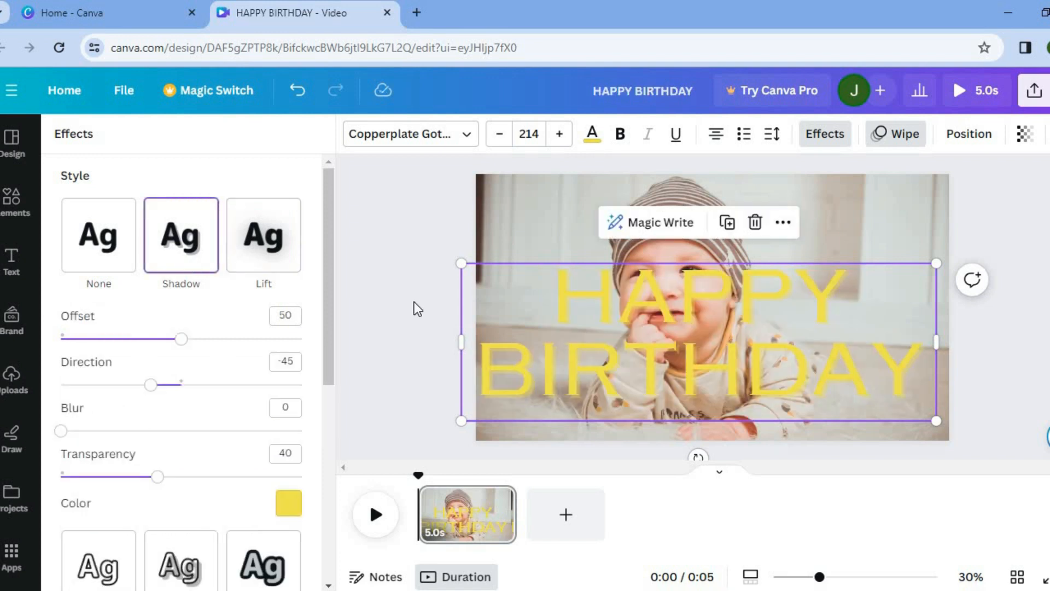
- Switch the HAPPY BIRTHDAY text effect to Lift
{"action": "left_click", "coordinate": [259, 256]}
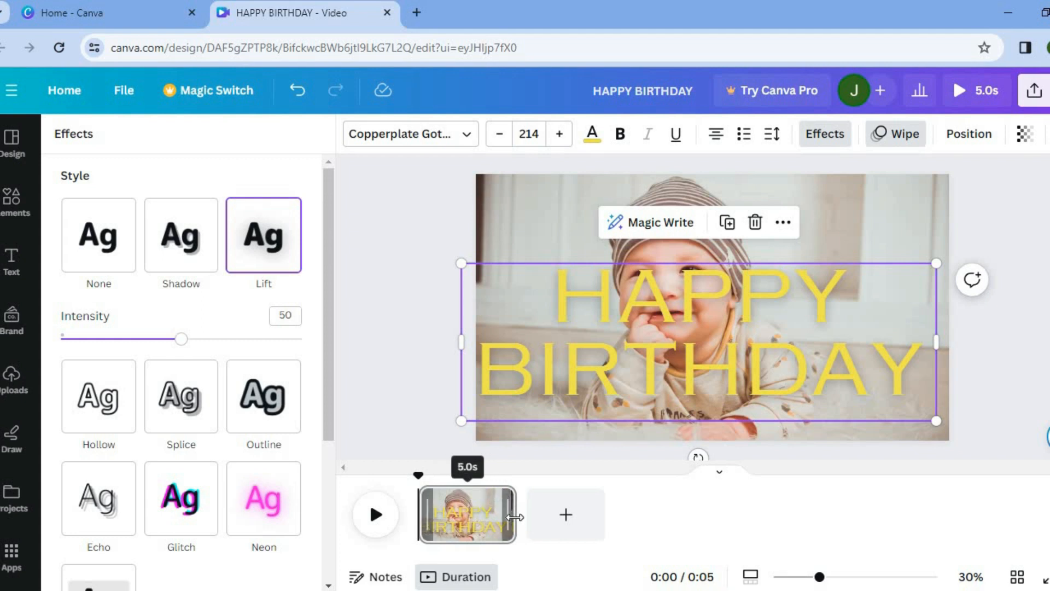
- Set the first page's duration to 5.5 s by resizing its clip in the timeline
{"action": "left_click_drag", "start_coordinate": [505, 519], "coordinate": [476, 519]}
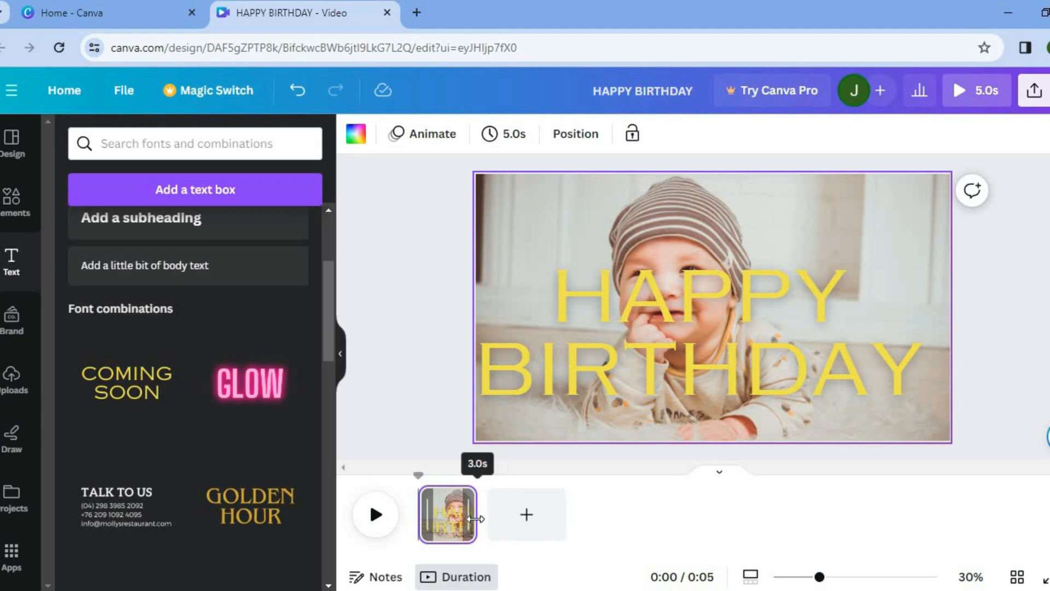
{"action": "left_click_drag", "start_coordinate": [476, 516], "coordinate": [526, 524]}
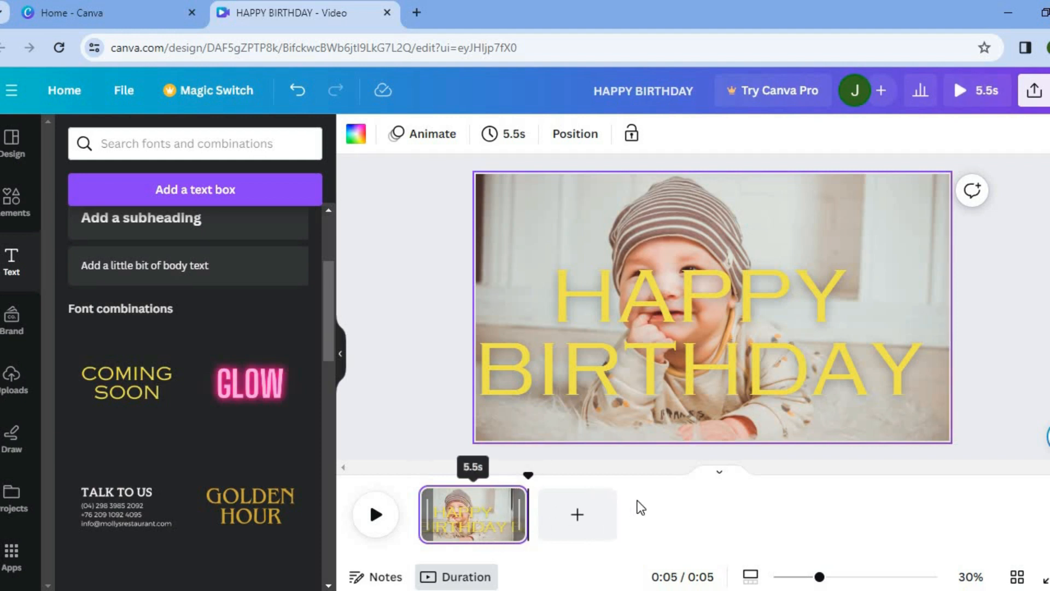
- Add a new blank second page to the video
{"action": "left_click", "coordinate": [578, 517]}
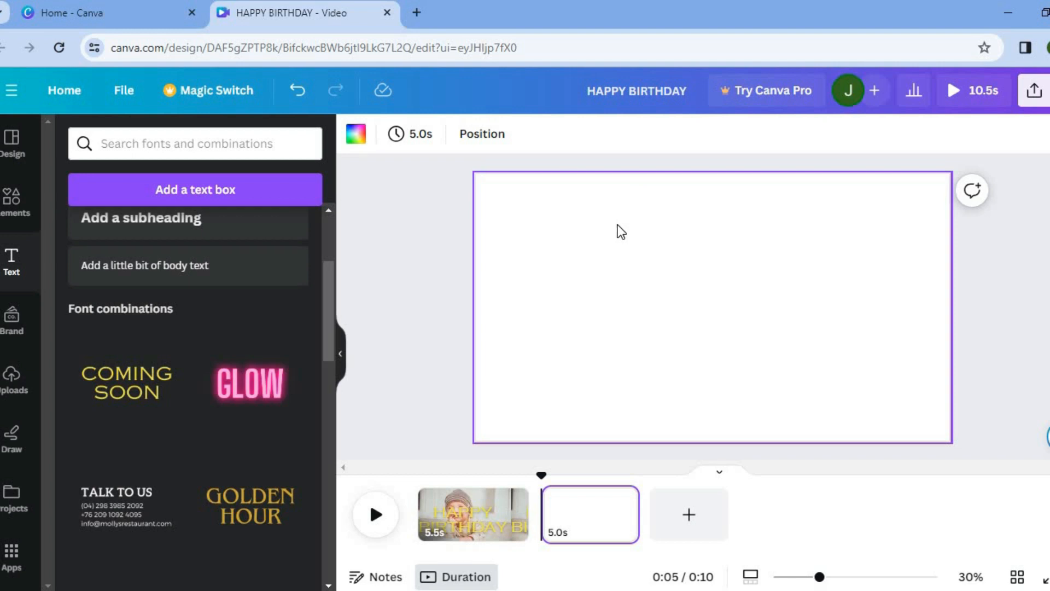
{"action": "left_click", "coordinate": [38, 201]}
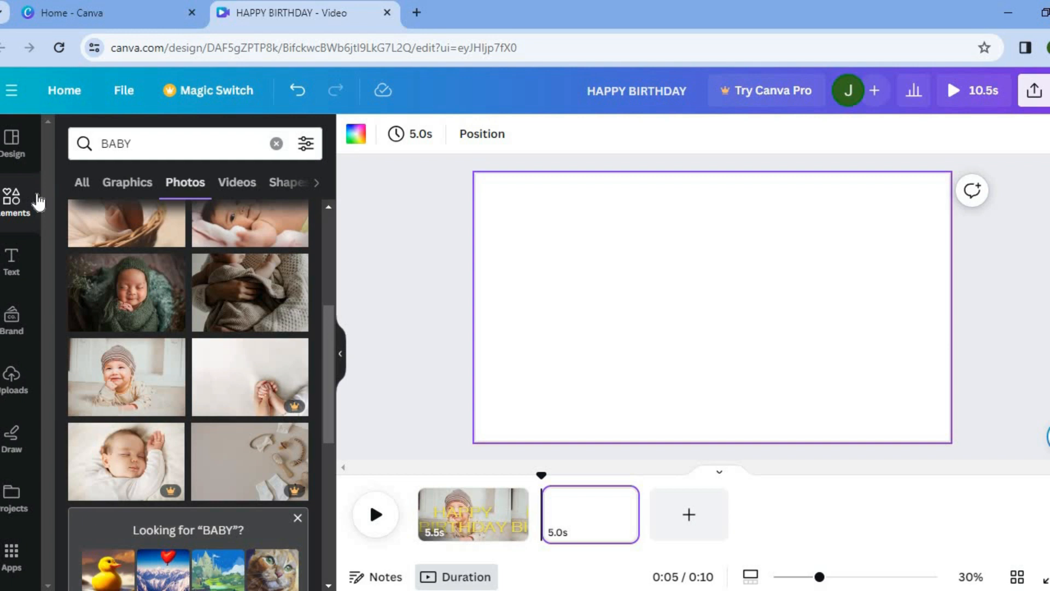
- Search the elements for photo grid and browse the graphics results for a suitable grid
{"action": "left_click", "coordinate": [276, 144]}
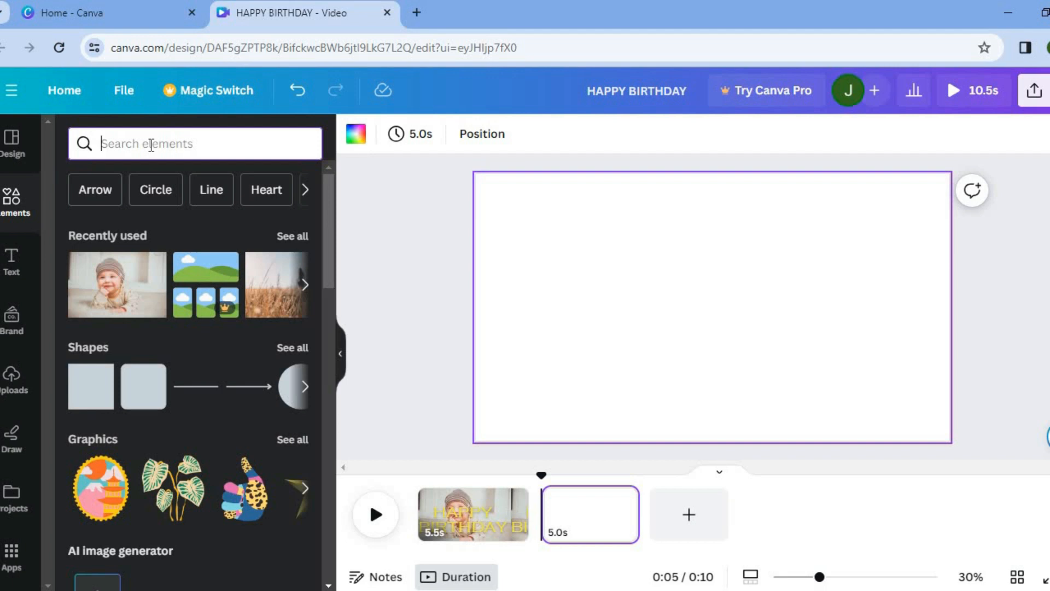
{"action": "type", "text": "GR"}
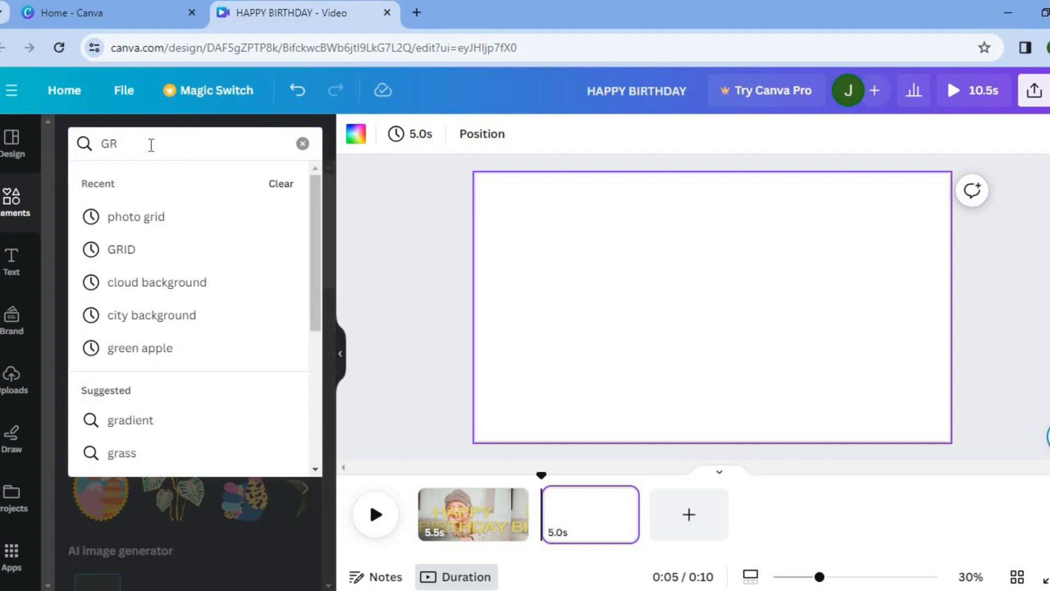
{"action": "left_click", "coordinate": [173, 219]}
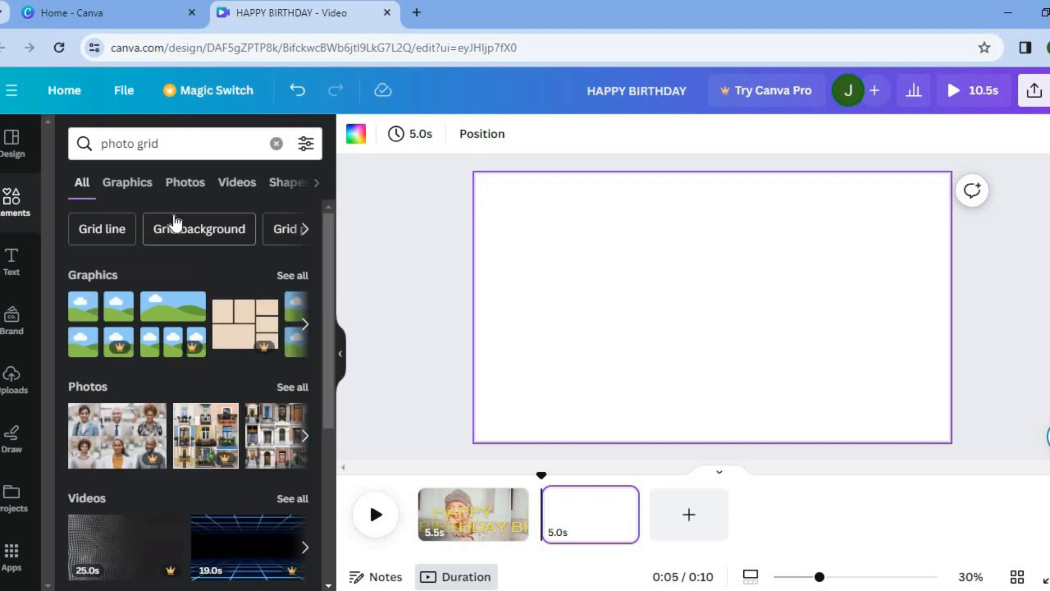
{"action": "left_click", "coordinate": [291, 275]}
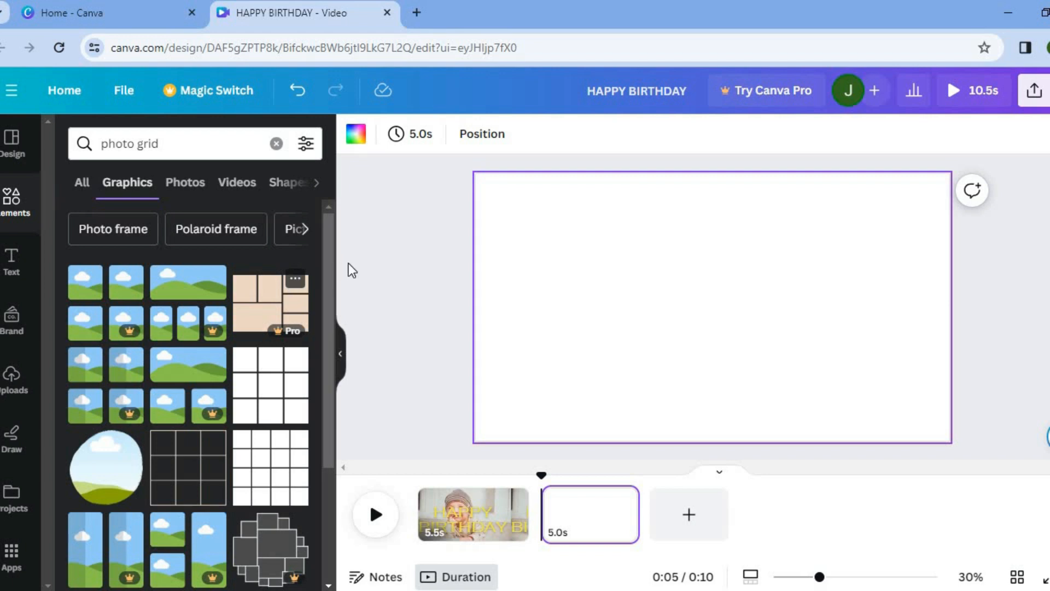
{"action": "scroll", "coordinate": [323, 420], "scroll_direction": "down", "scroll_amount": 2}
{"action": "scroll", "coordinate": [324, 420], "scroll_direction": "down", "scroll_amount": 5}
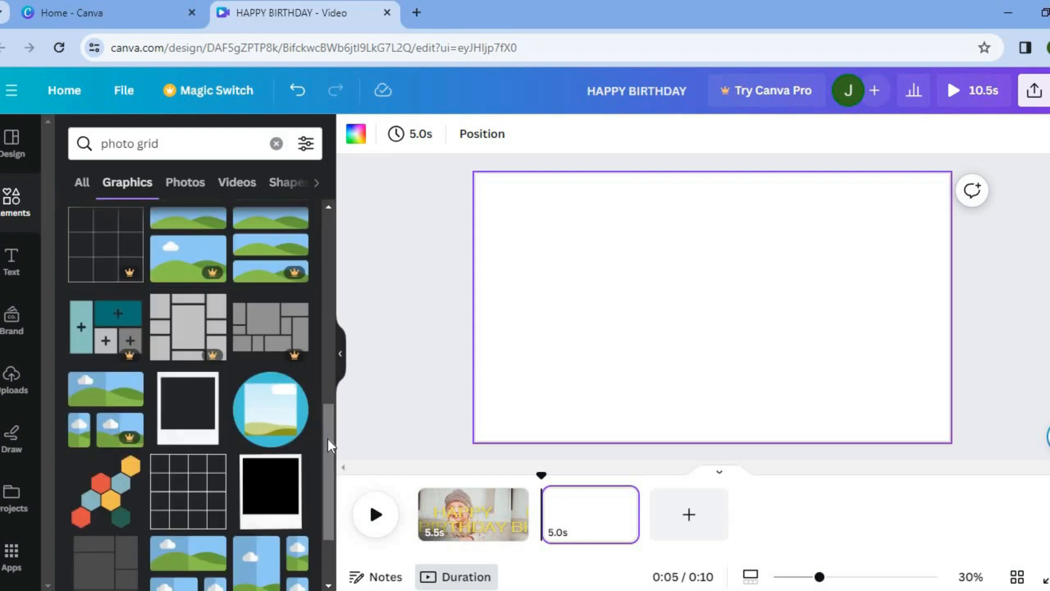
{"action": "scroll", "coordinate": [328, 470], "scroll_direction": "down", "scroll_amount": 3}
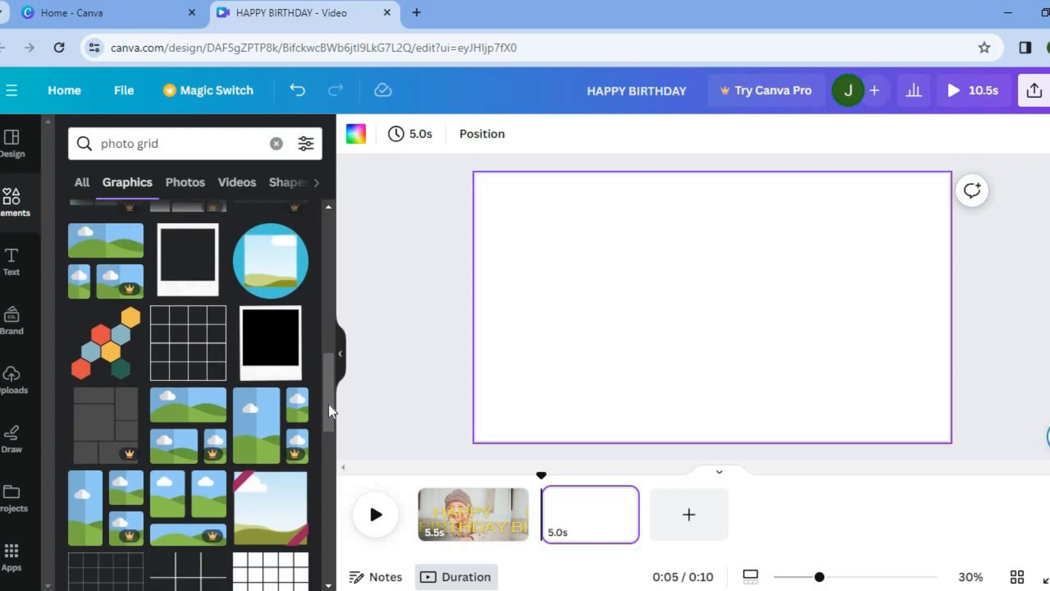
{"action": "left_click_drag", "start_coordinate": [328, 402], "coordinate": [328, 429]}
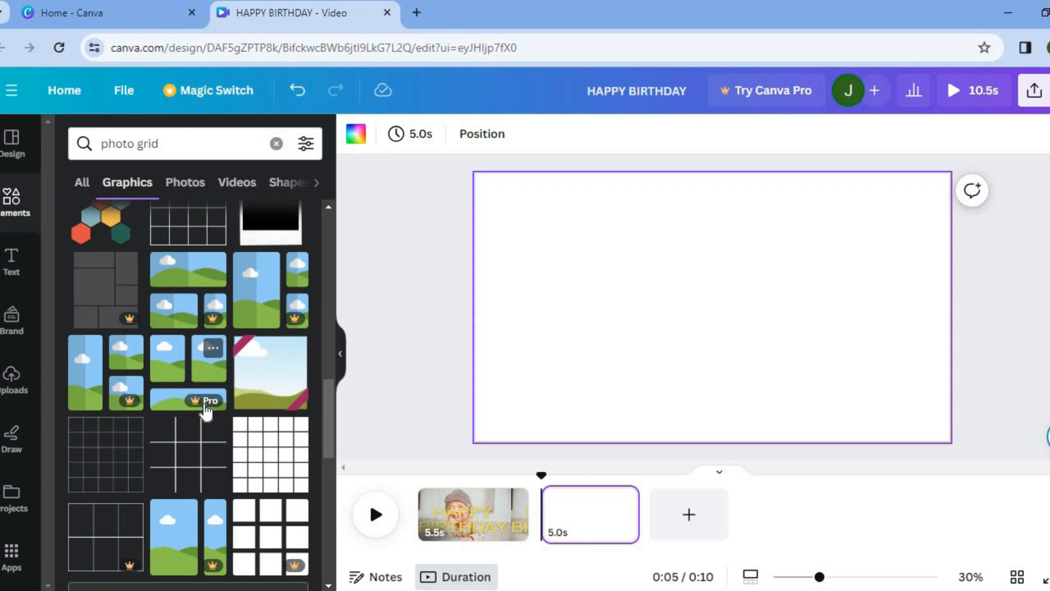
{"action": "left_click_drag", "start_coordinate": [324, 412], "coordinate": [322, 462]}
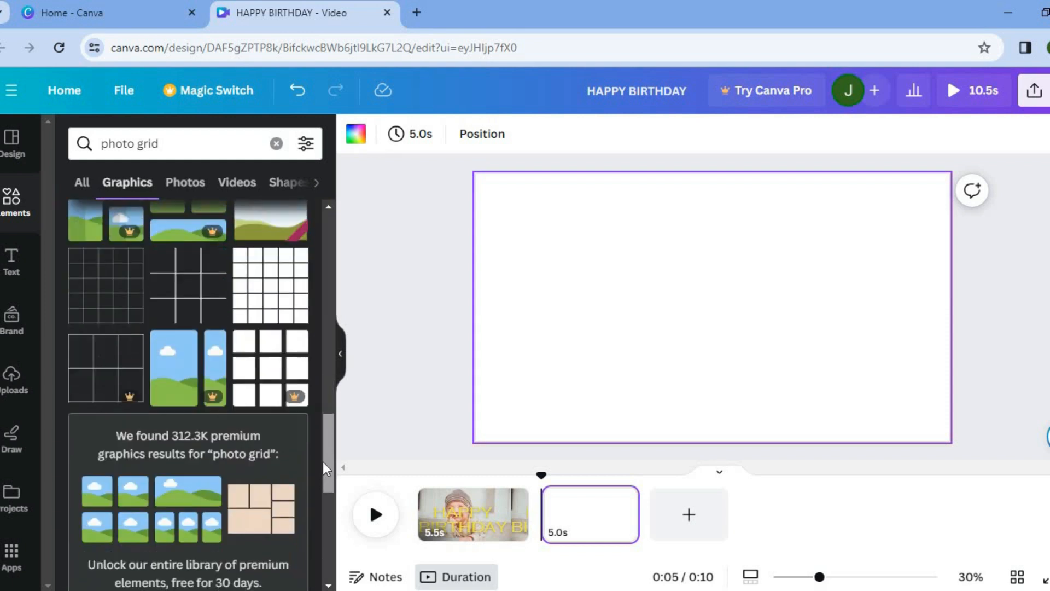
{"action": "scroll", "coordinate": [317, 524], "scroll_direction": "down", "scroll_amount": 5}
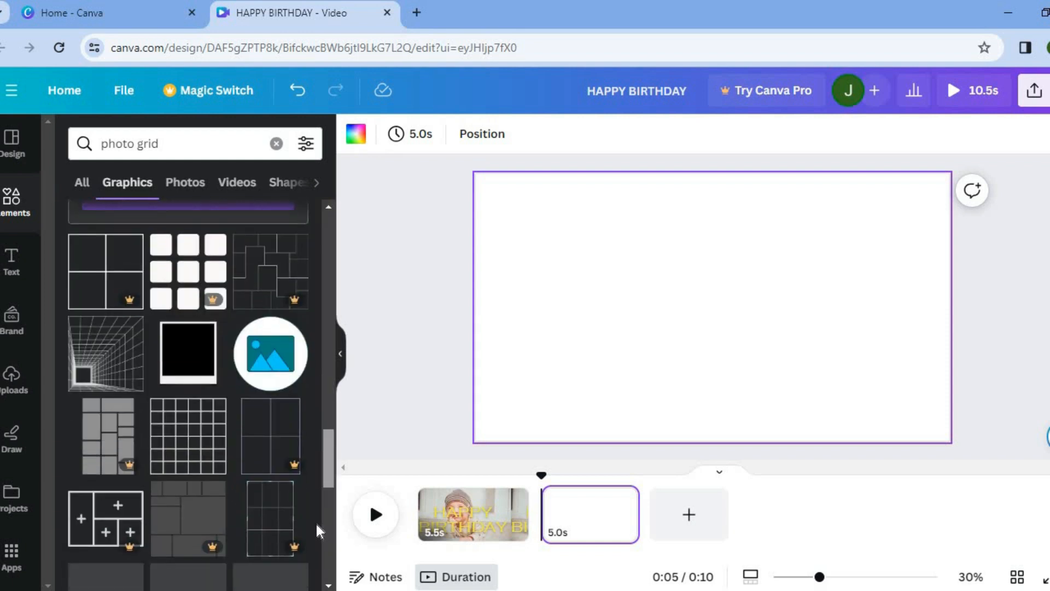
{"action": "scroll", "coordinate": [316, 257], "scroll_direction": "up", "scroll_amount": 10}
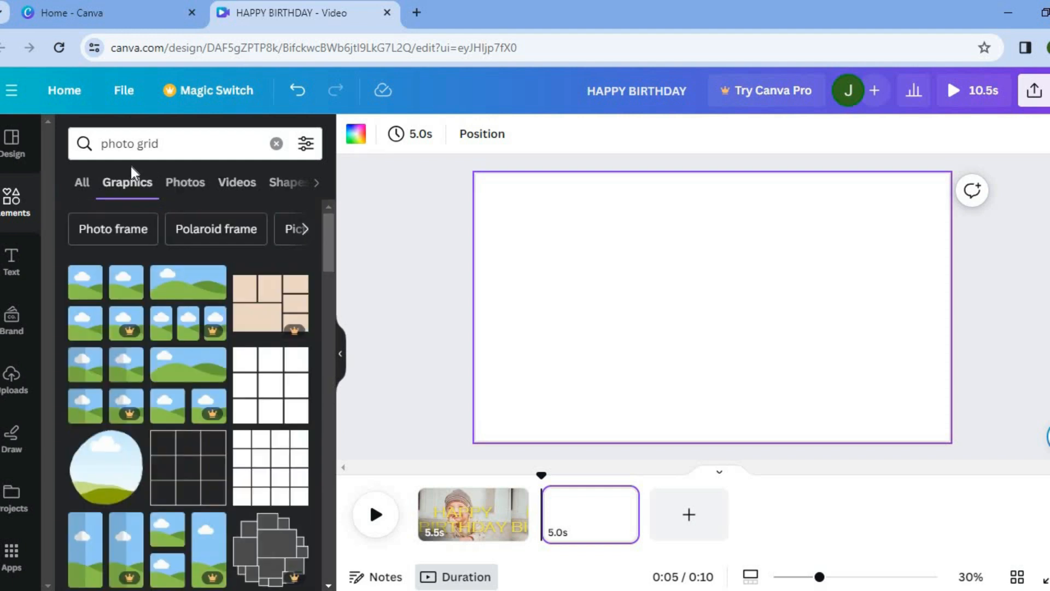
- Search elements for grid and add a grid with one large left cell and two stacked right cells to the page
{"action": "left_click", "coordinate": [138, 144]}
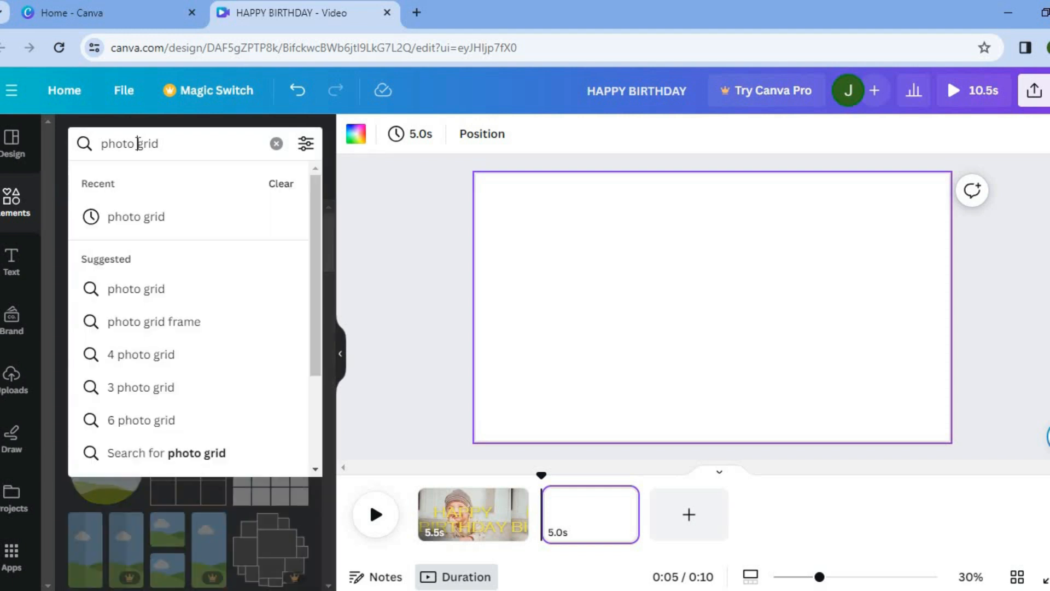
{"action": "key", "text": "BackSpace"}
{"action": "key", "text": "BackSpace"}
{"action": "key", "text": "BackSpace"}
{"action": "key", "text": "BackSpace"}
{"action": "key", "text": "BackSpace"}
{"action": "key", "text": "BackSpace"}
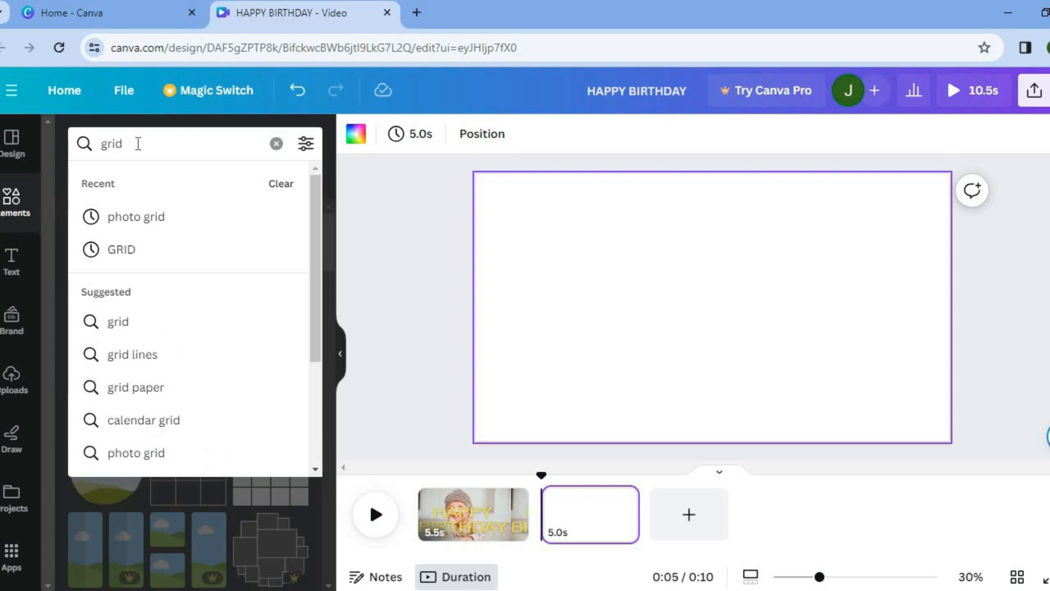
{"action": "key", "text": "Return"}
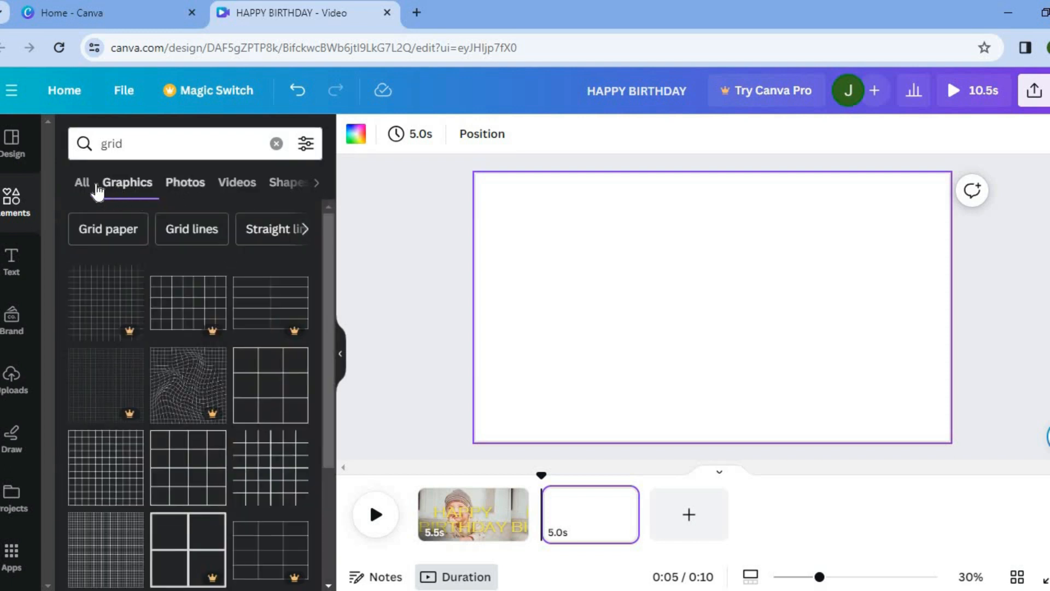
{"action": "left_click", "coordinate": [82, 186]}
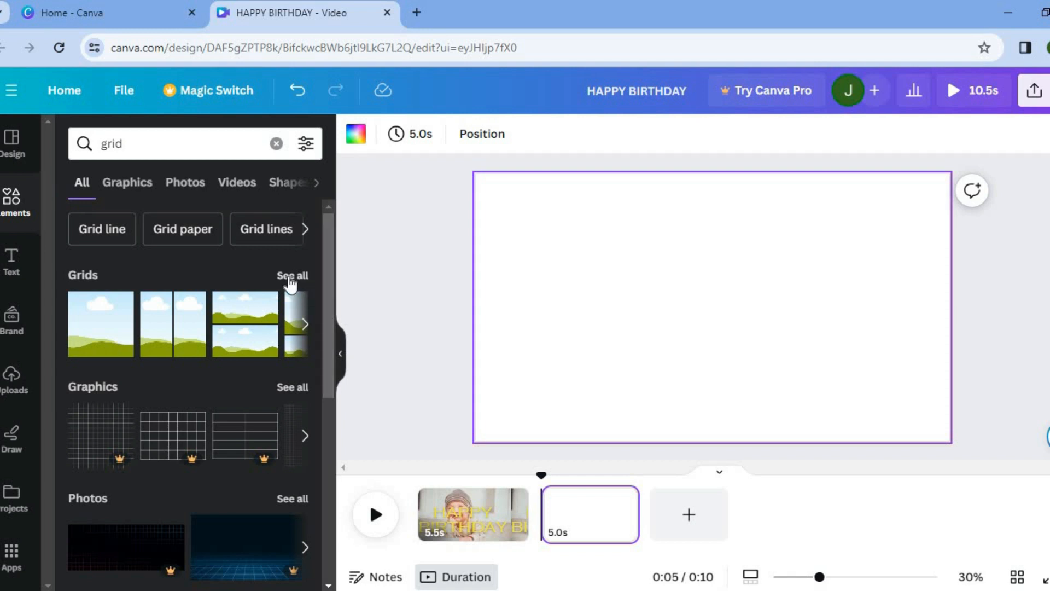
{"action": "left_click", "coordinate": [291, 277]}
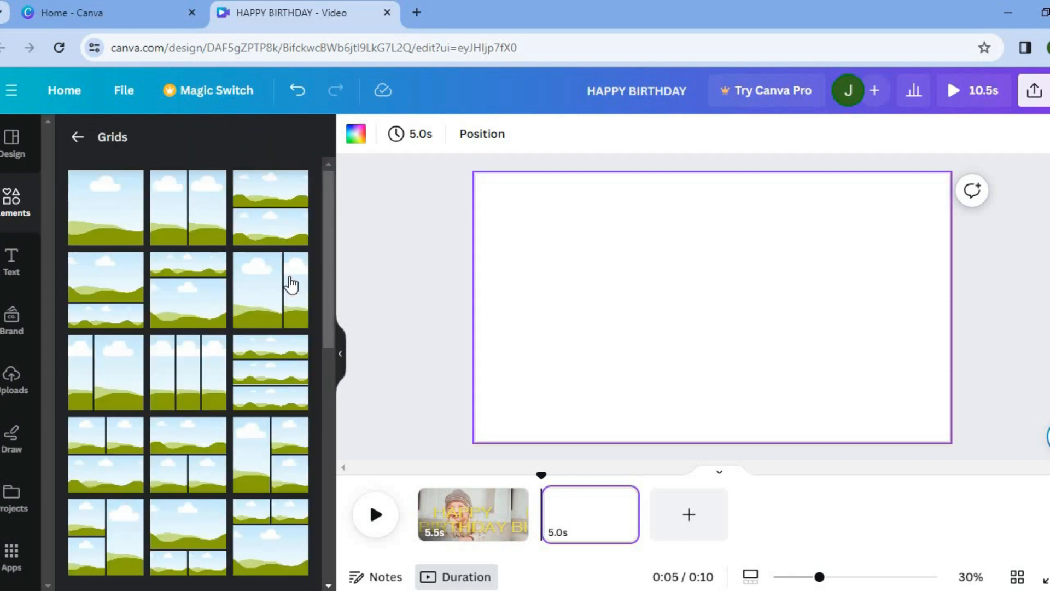
{"action": "left_click_drag", "start_coordinate": [327, 277], "coordinate": [326, 343]}
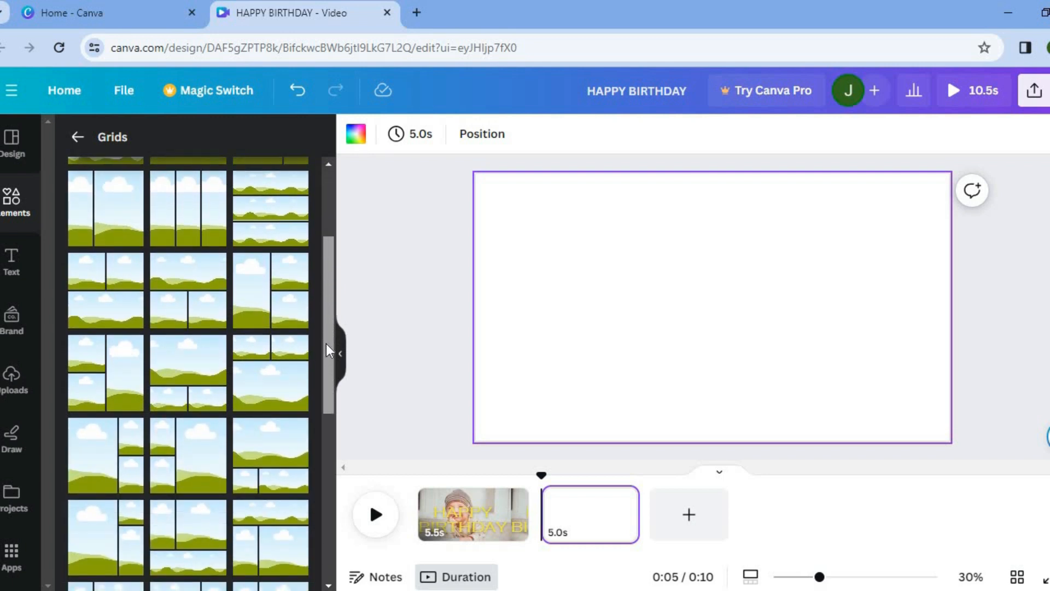
{"action": "left_click", "coordinate": [281, 305]}
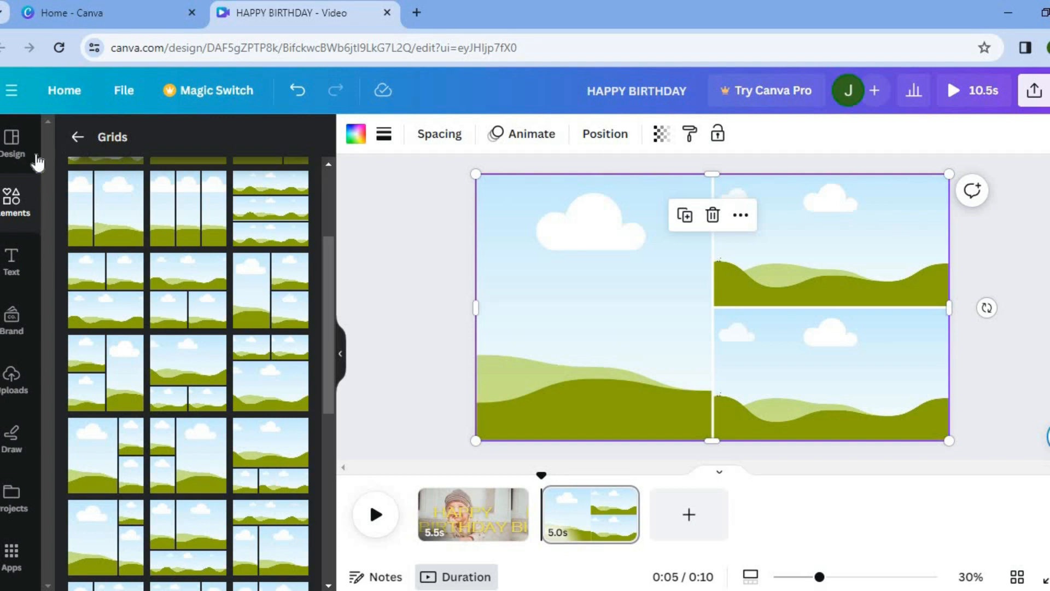
- Search photos for BABY and drop the newborn in a green knit hat into the grid's large left cell
{"action": "left_click", "coordinate": [77, 138]}
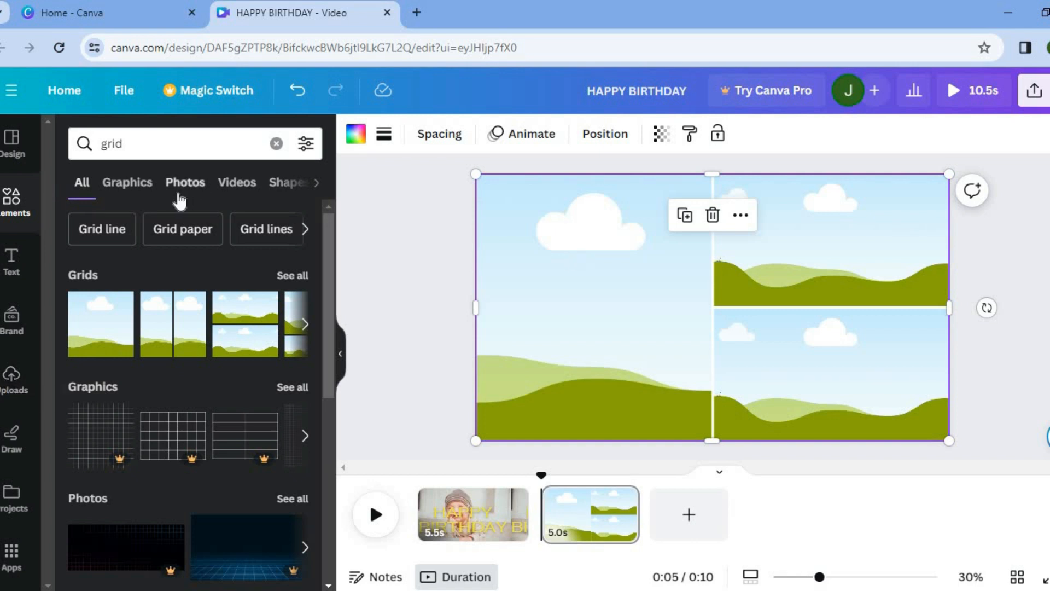
{"action": "left_click", "coordinate": [276, 144]}
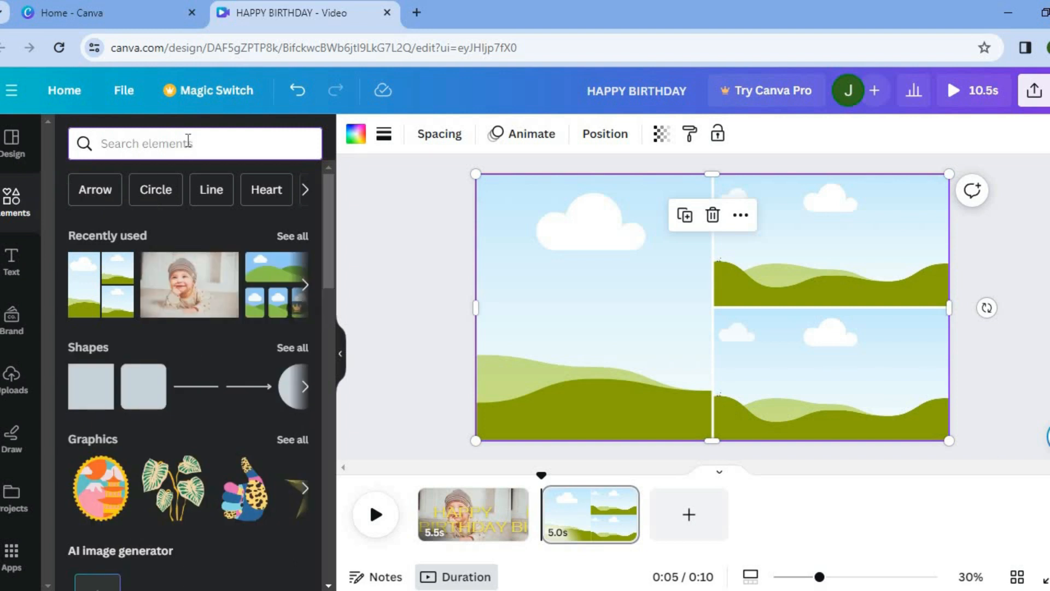
{"action": "type", "text": "BABY"}
{"action": "key", "text": "Return"}
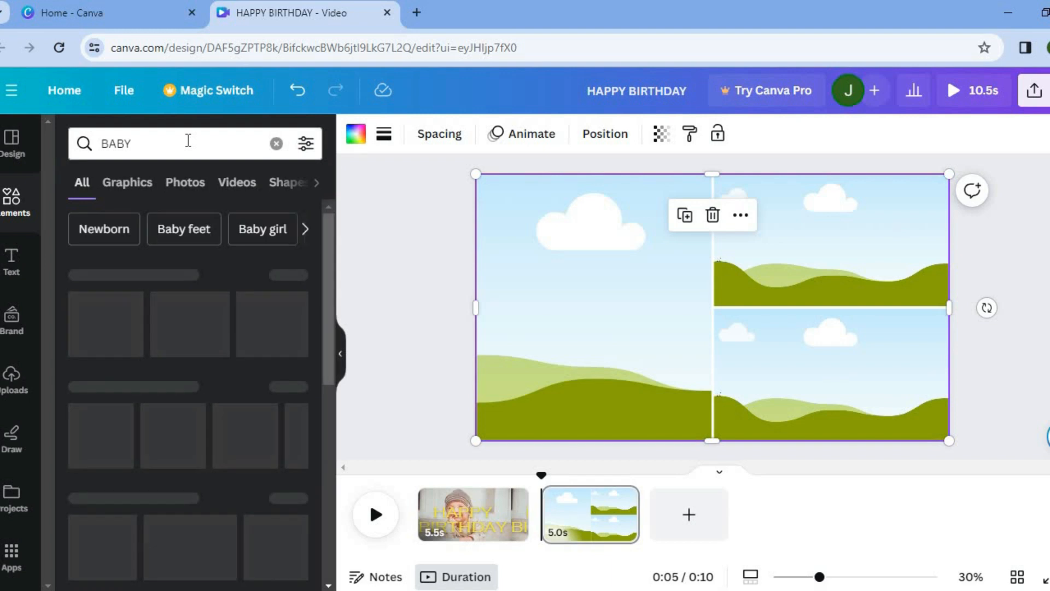
{"action": "left_click", "coordinate": [173, 182]}
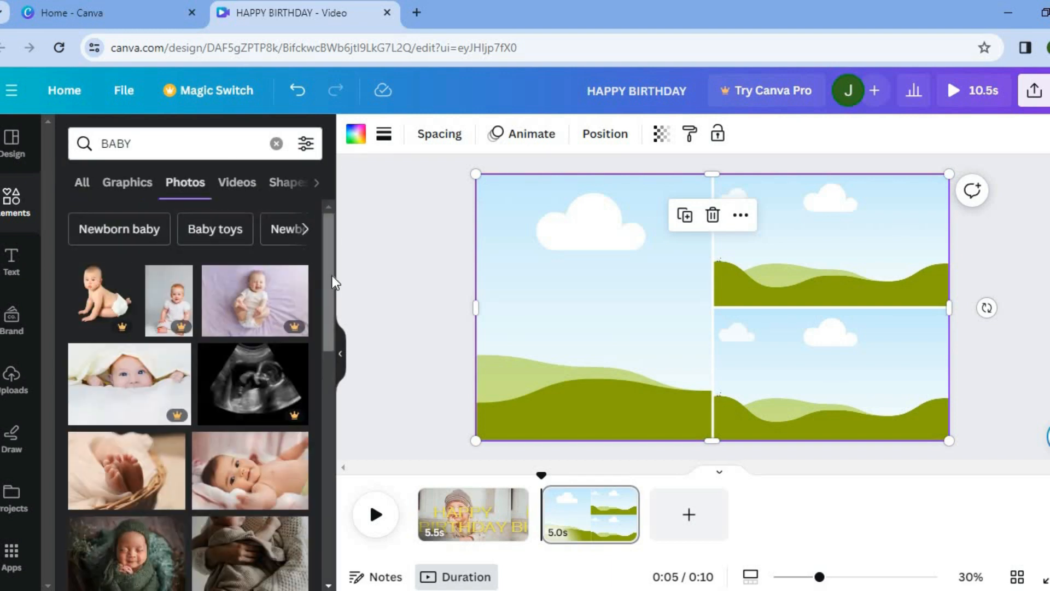
{"action": "left_click_drag", "start_coordinate": [323, 268], "coordinate": [323, 343]}
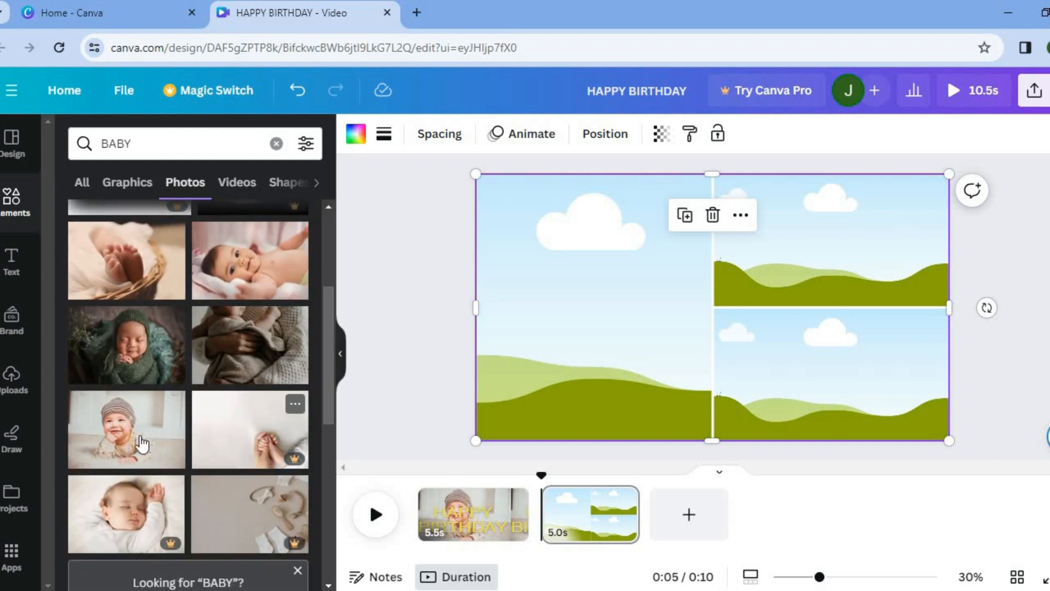
{"action": "left_click_drag", "start_coordinate": [128, 377], "coordinate": [531, 317]}
- Fill the grid's top-right cell with the photo of a baby wrapped in a knit blanket
{"action": "left_click_drag", "start_coordinate": [323, 333], "coordinate": [323, 369]}
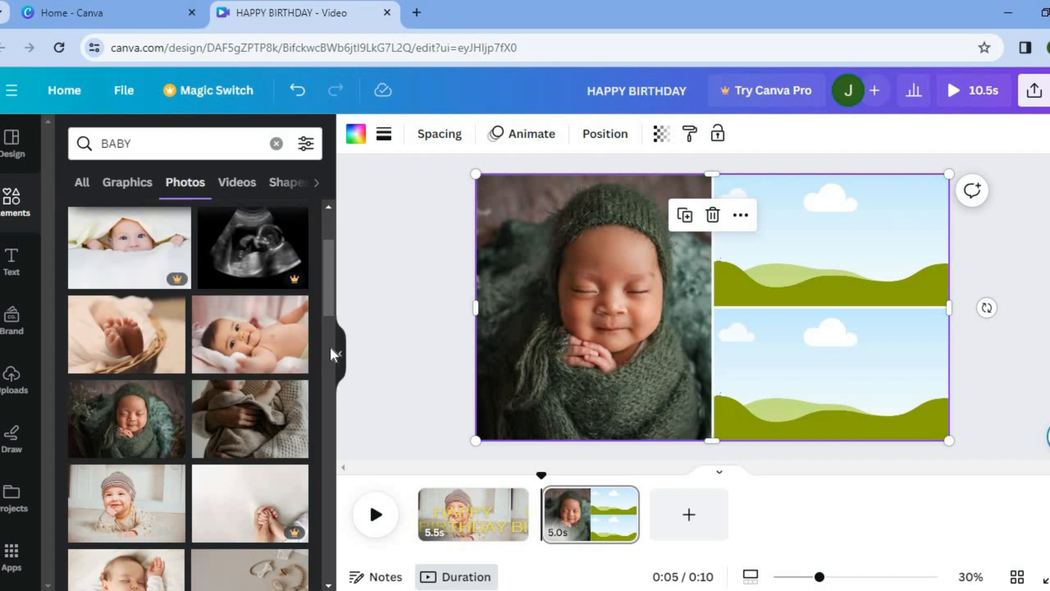
{"action": "left_click_drag", "start_coordinate": [276, 427], "coordinate": [825, 226]}
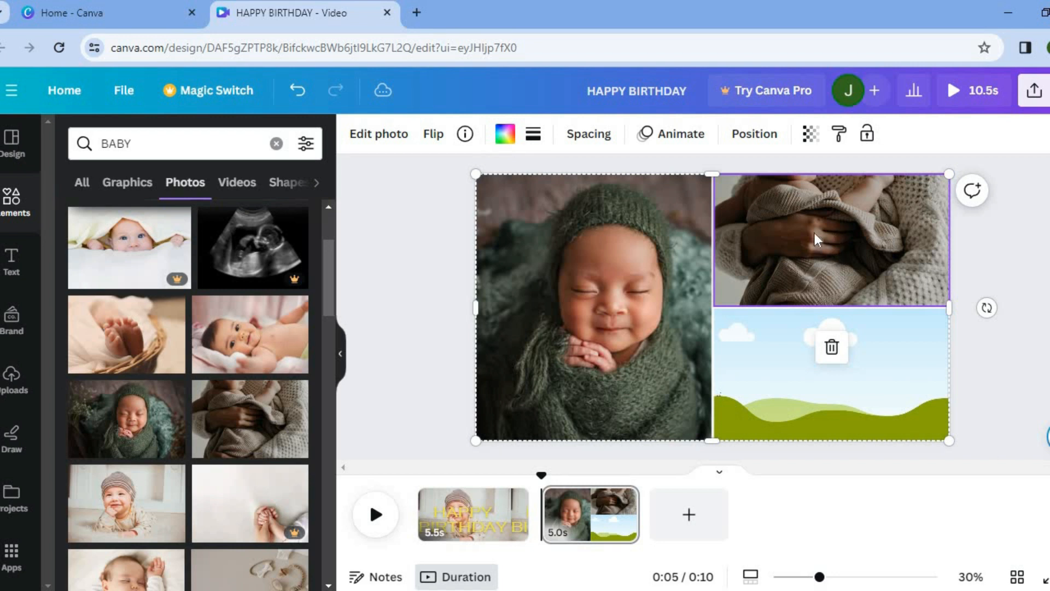
- Reposition the blanket photo inside the top-right cell
{"action": "double_click", "coordinate": [813, 225]}
{"action": "left_click_drag", "start_coordinate": [812, 224], "coordinate": [792, 313]}
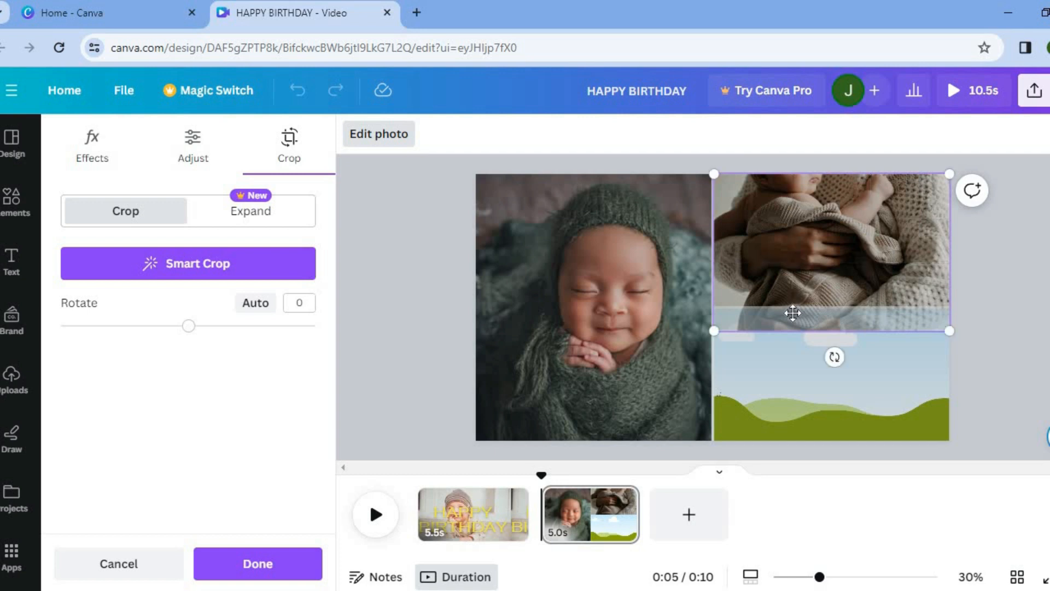
{"action": "left_click", "coordinate": [838, 412]}
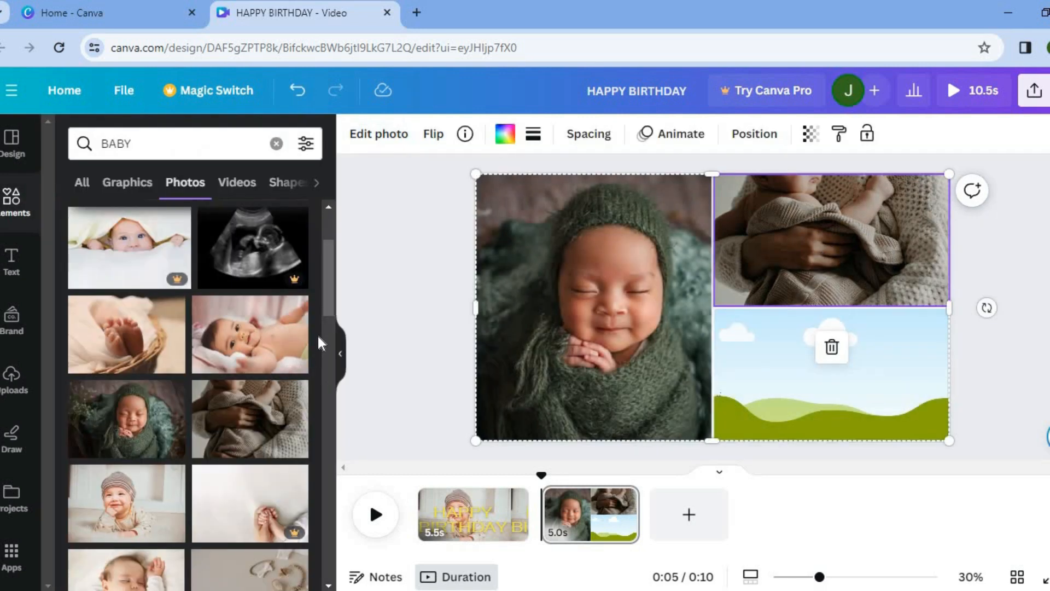
- Fill the grid's bottom-right cell with the photo of a smiling crawling baby
{"action": "left_click_drag", "start_coordinate": [330, 292], "coordinate": [244, 418]}
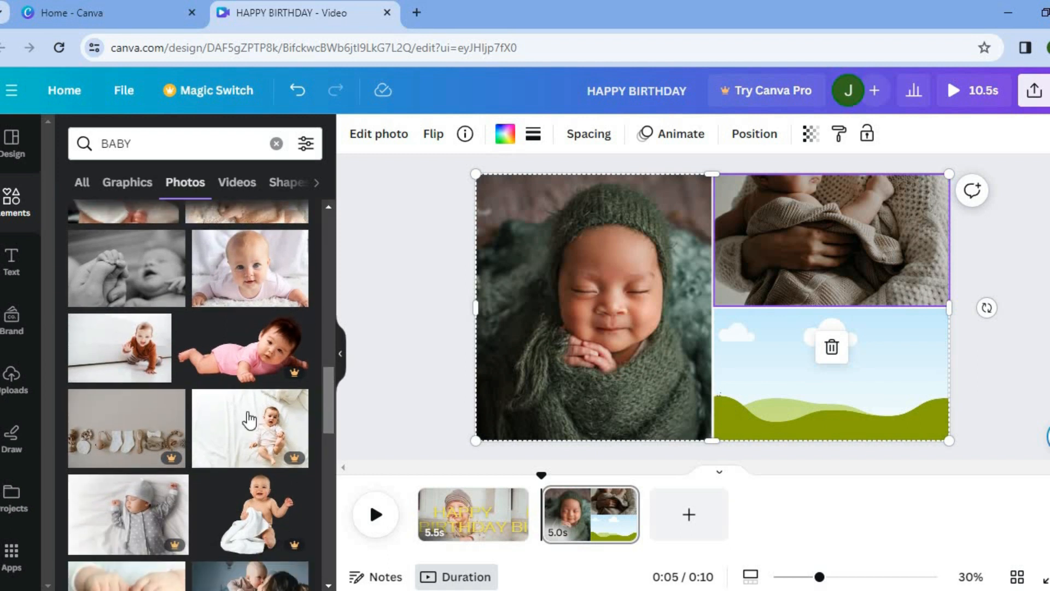
{"action": "left_click_drag", "start_coordinate": [121, 364], "coordinate": [752, 353]}
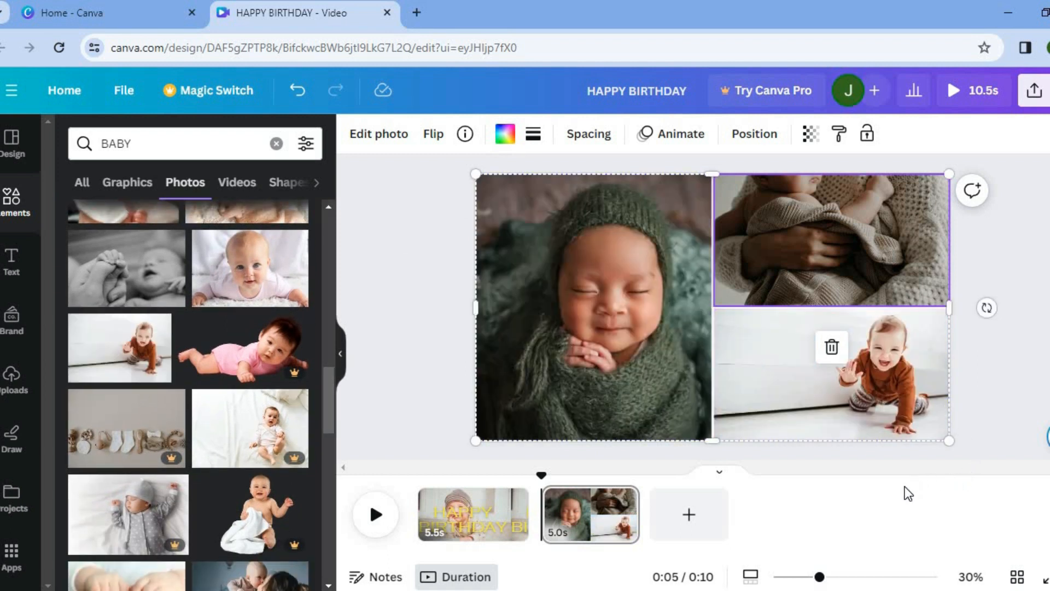
- Add a third page and place the photo of a baby lying on white fur on it
{"action": "left_click", "coordinate": [688, 517]}
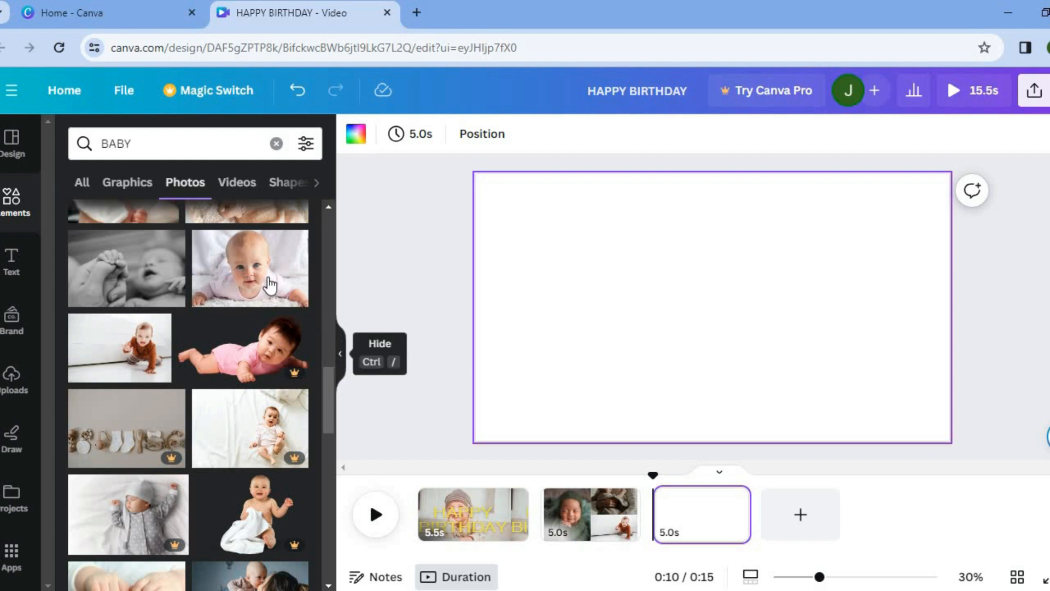
{"action": "left_click", "coordinate": [241, 276]}
{"action": "left_click_drag", "start_coordinate": [241, 277], "coordinate": [607, 240]}
{"action": "left_click_drag", "start_coordinate": [725, 313], "coordinate": [724, 319]}
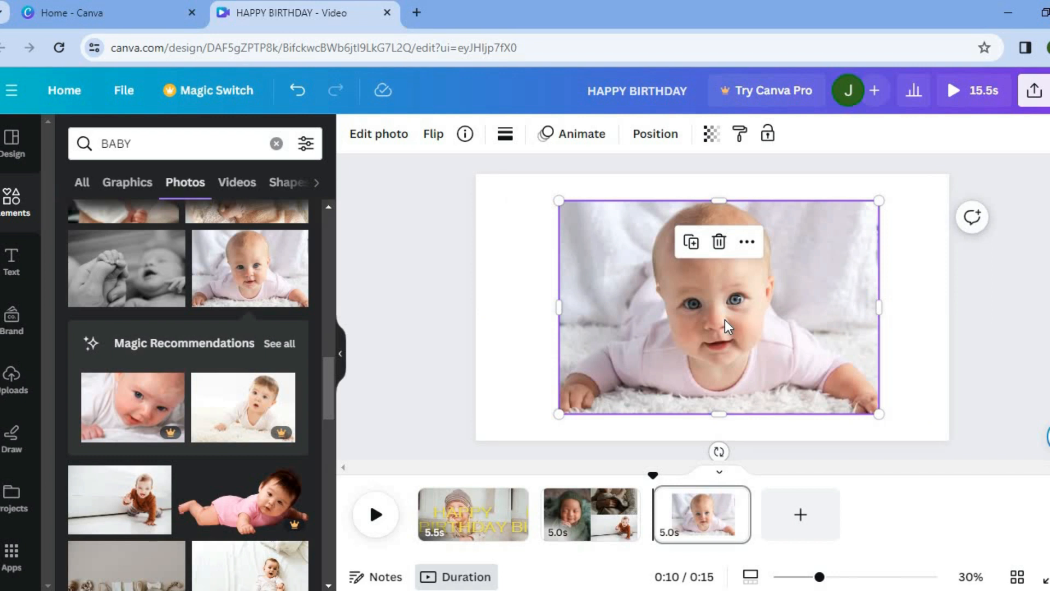
- Apply the Breathe animation to the fur photo on the third page
{"action": "left_click", "coordinate": [589, 143]}
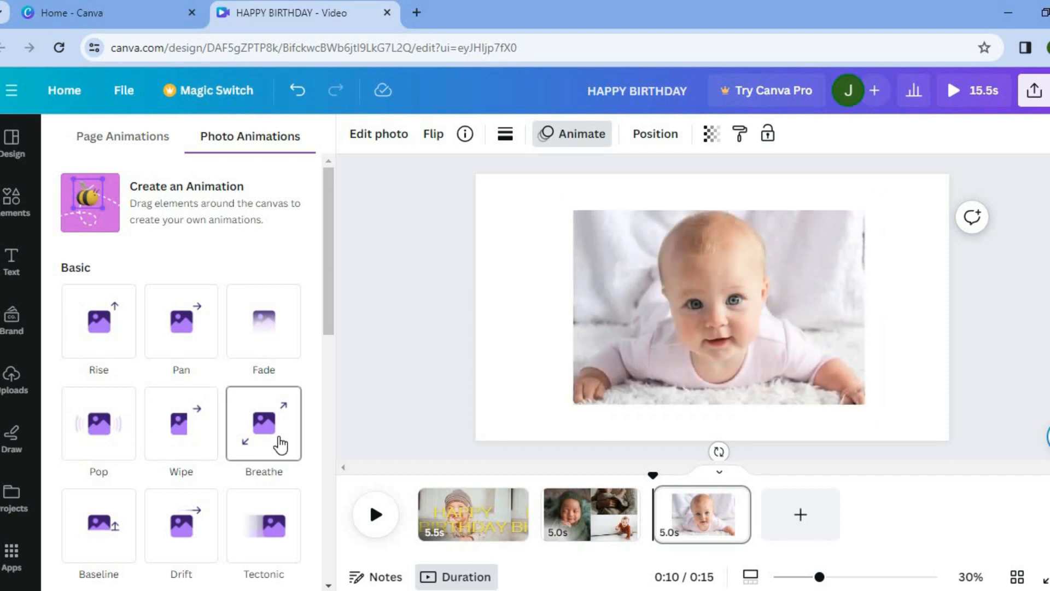
{"action": "left_click", "coordinate": [281, 444]}
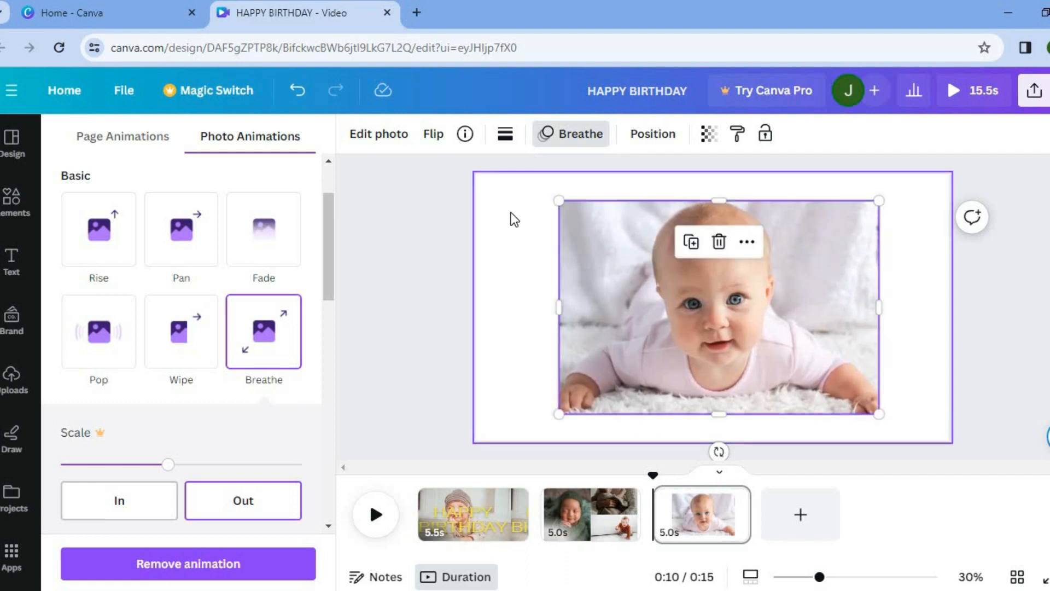
{"action": "left_click", "coordinate": [395, 144]}
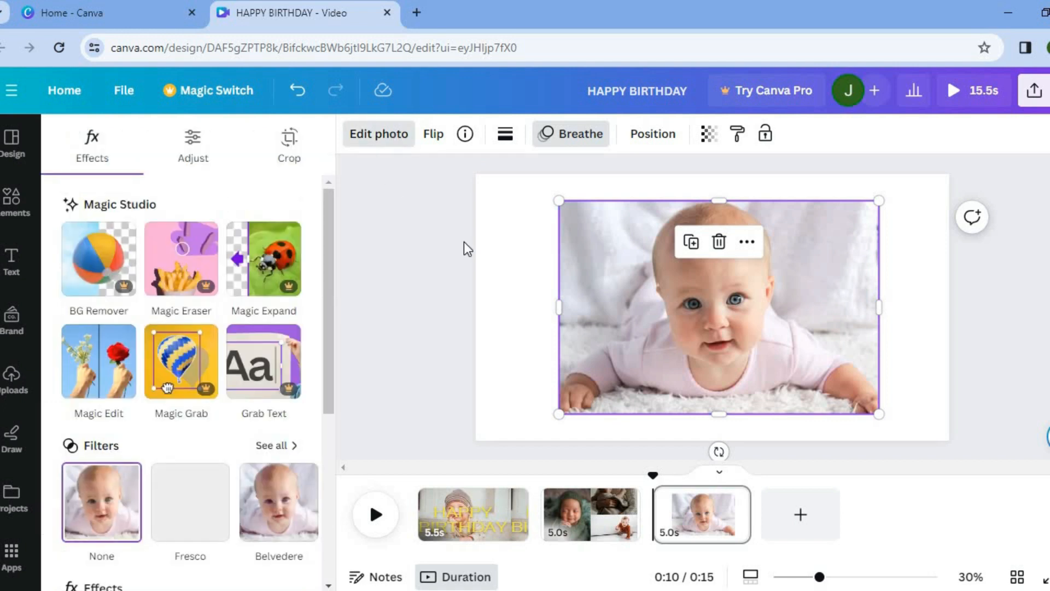
{"action": "left_click", "coordinate": [383, 228]}
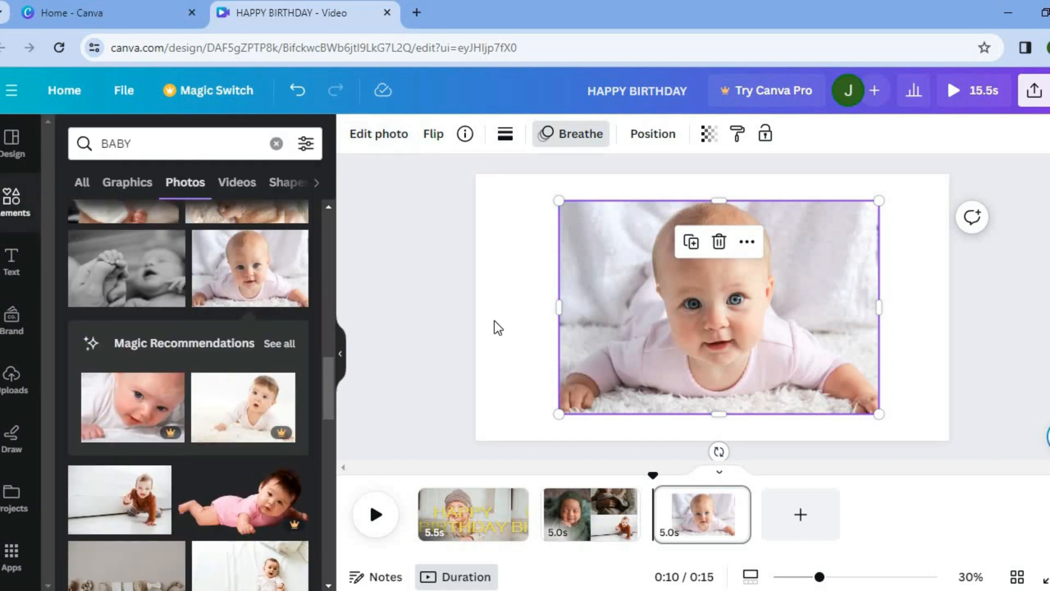
- Set the third page's background colour to yellow #ffde59
{"action": "left_click", "coordinate": [514, 206]}
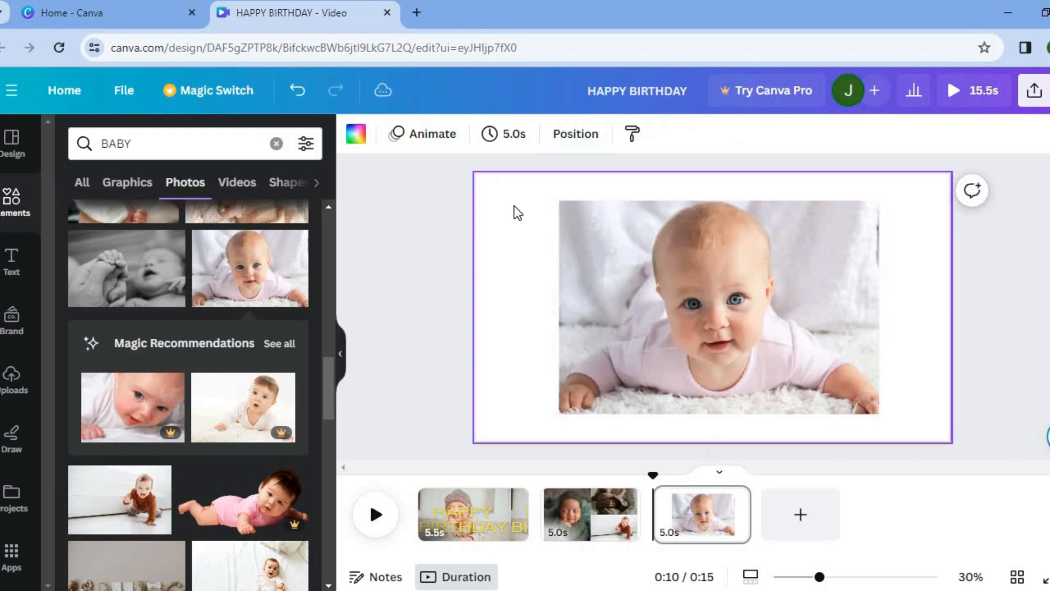
{"action": "left_click", "coordinate": [354, 136]}
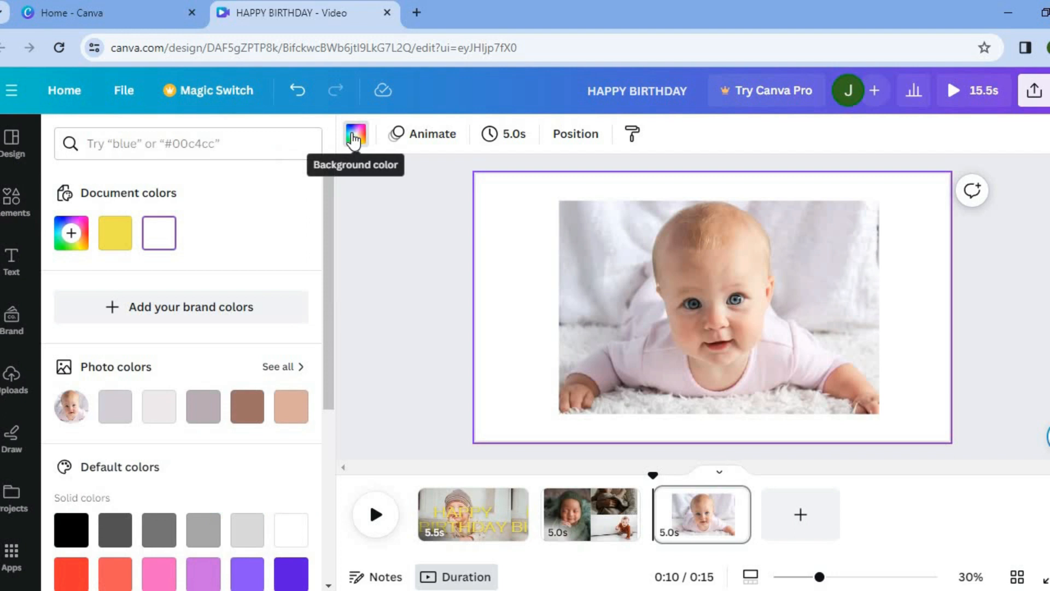
{"action": "scroll", "coordinate": [323, 269], "scroll_direction": "down", "scroll_amount": 4}
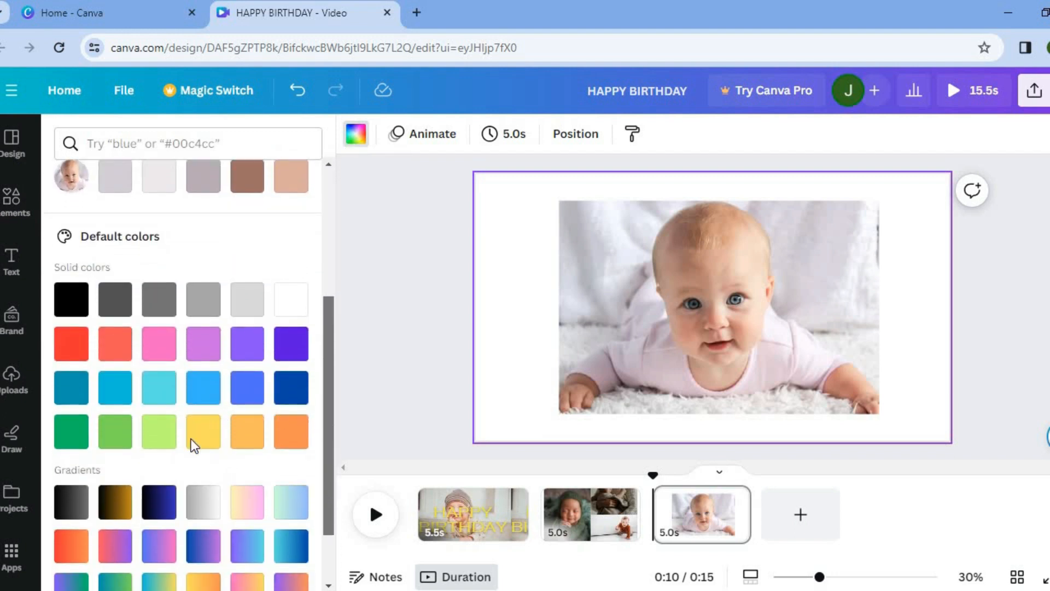
{"action": "scroll", "coordinate": [193, 438], "scroll_direction": "down", "scroll_amount": 1}
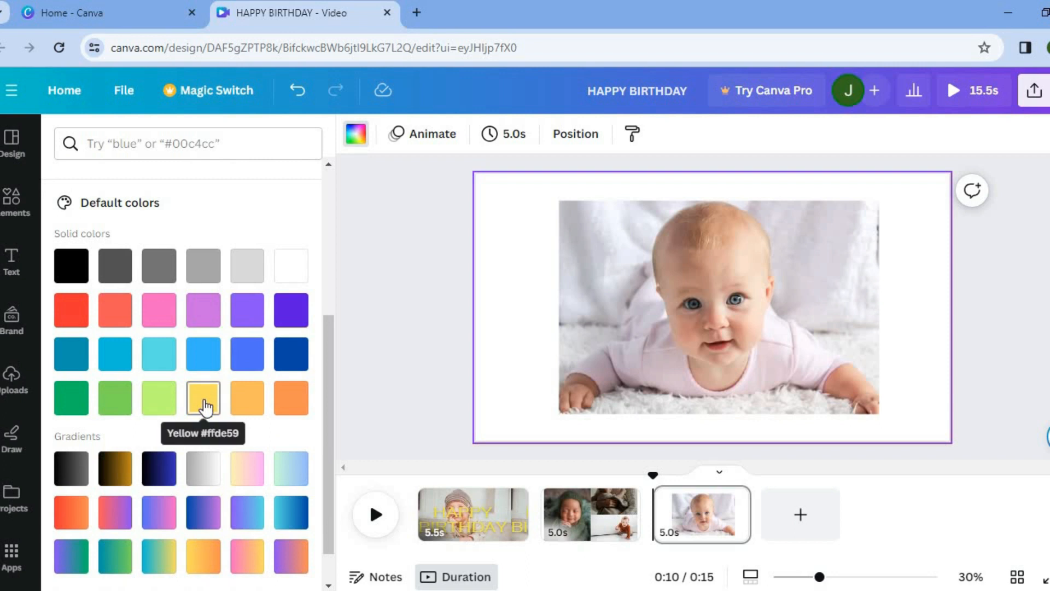
{"action": "left_click", "coordinate": [204, 404]}
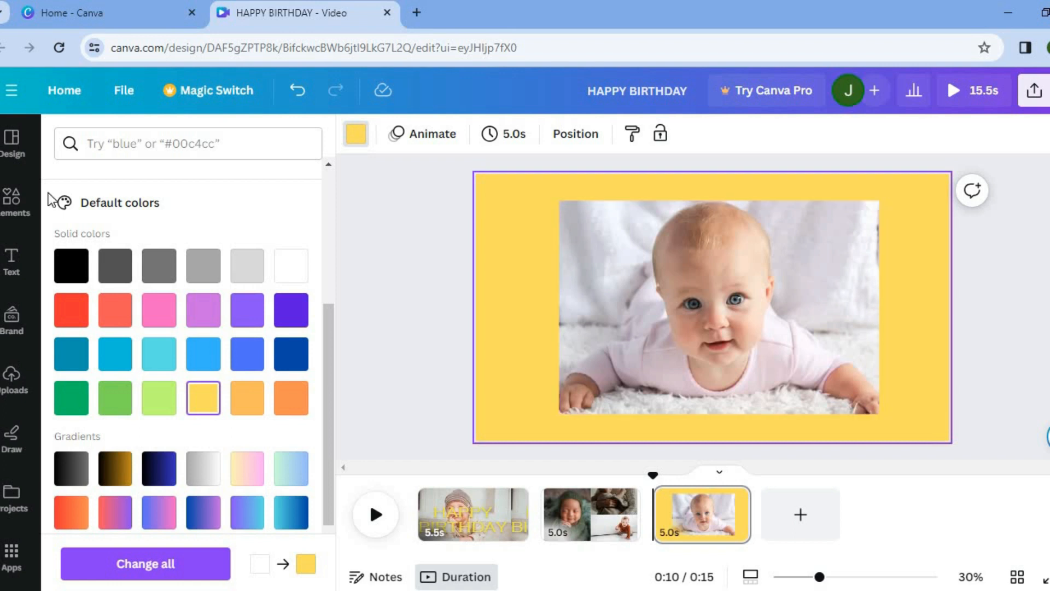
- Search elements for birthday balloons and place a colourful balloon bunch graphic at the page's left edge
{"action": "left_click", "coordinate": [24, 208]}
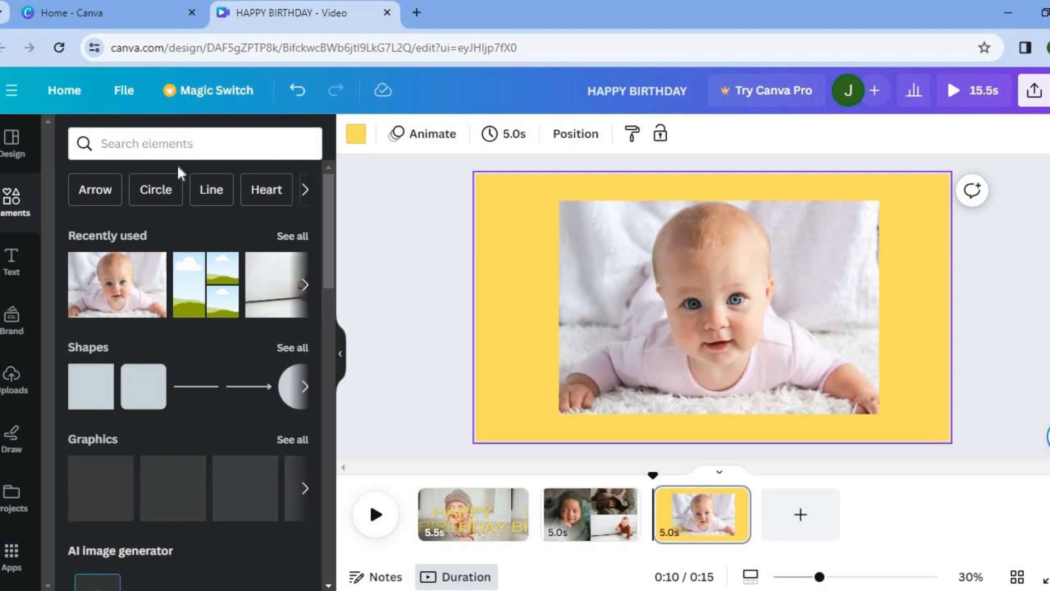
{"action": "left_click", "coordinate": [172, 142]}
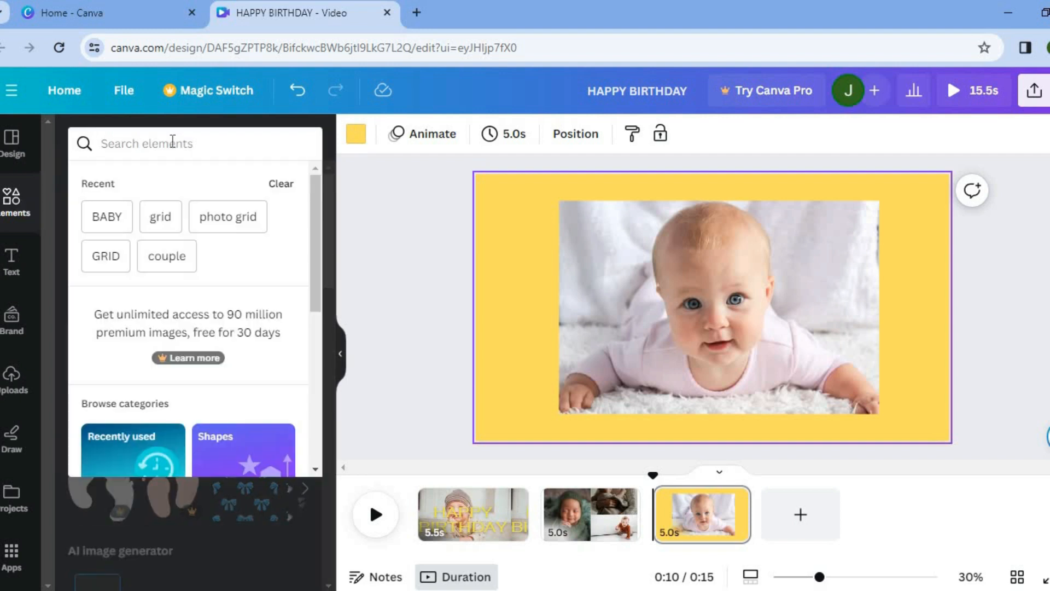
{"action": "type", "text": "BIRTHDAY"}
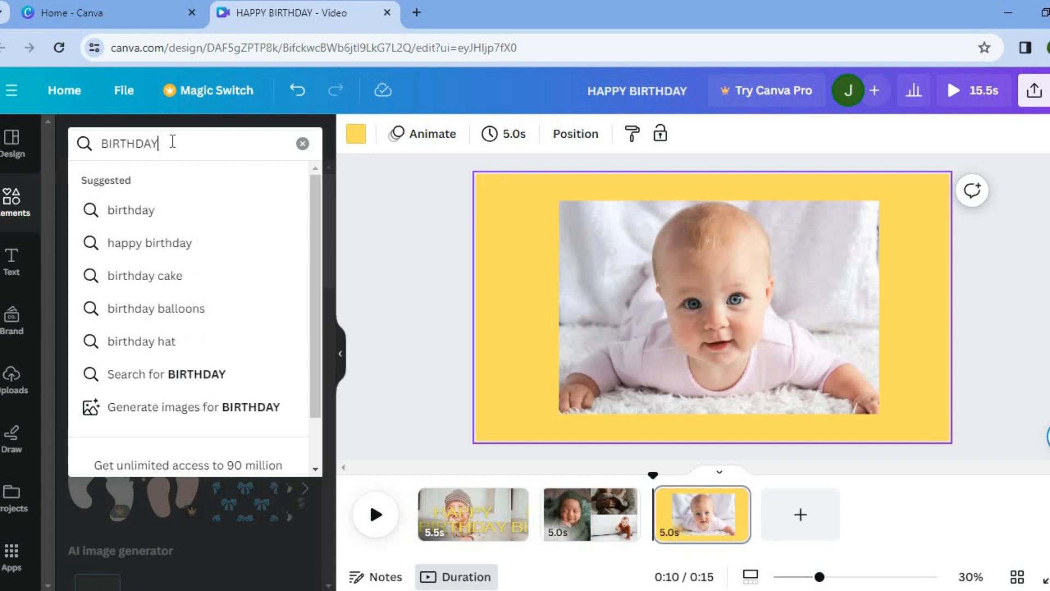
{"action": "left_click", "coordinate": [203, 311]}
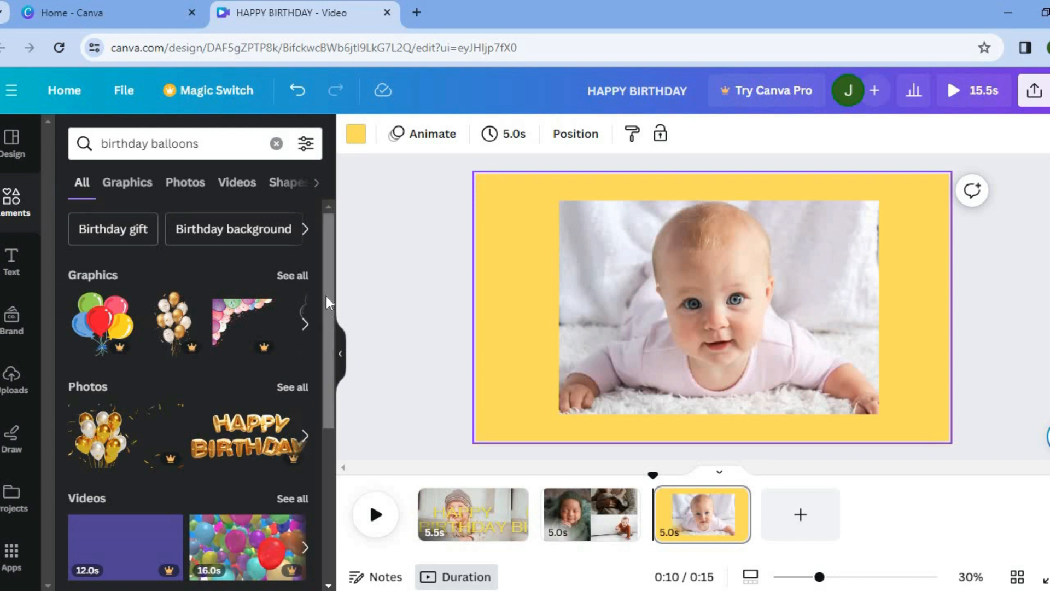
{"action": "left_click", "coordinate": [289, 275]}
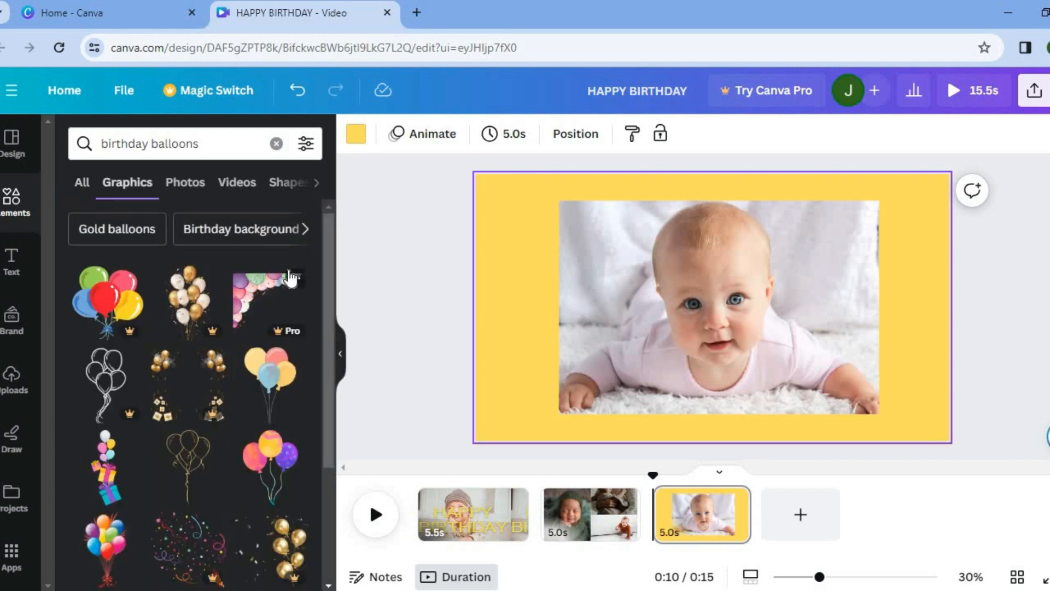
{"action": "left_click_drag", "start_coordinate": [330, 284], "coordinate": [327, 372]}
{"action": "scroll", "coordinate": [327, 373], "scroll_direction": "down", "scroll_amount": 2}
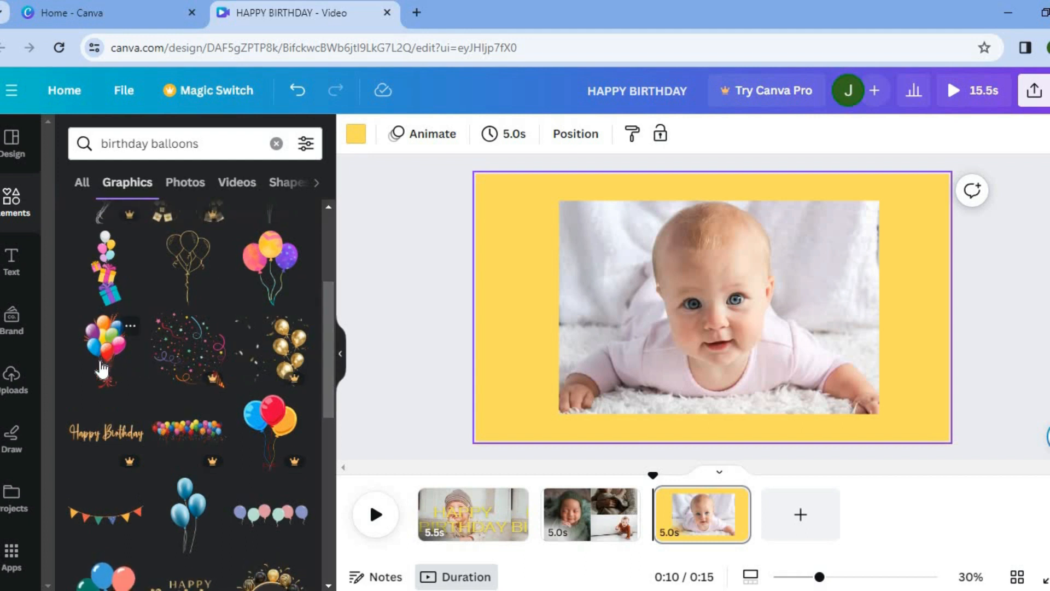
{"action": "left_click_drag", "start_coordinate": [101, 369], "coordinate": [536, 318]}
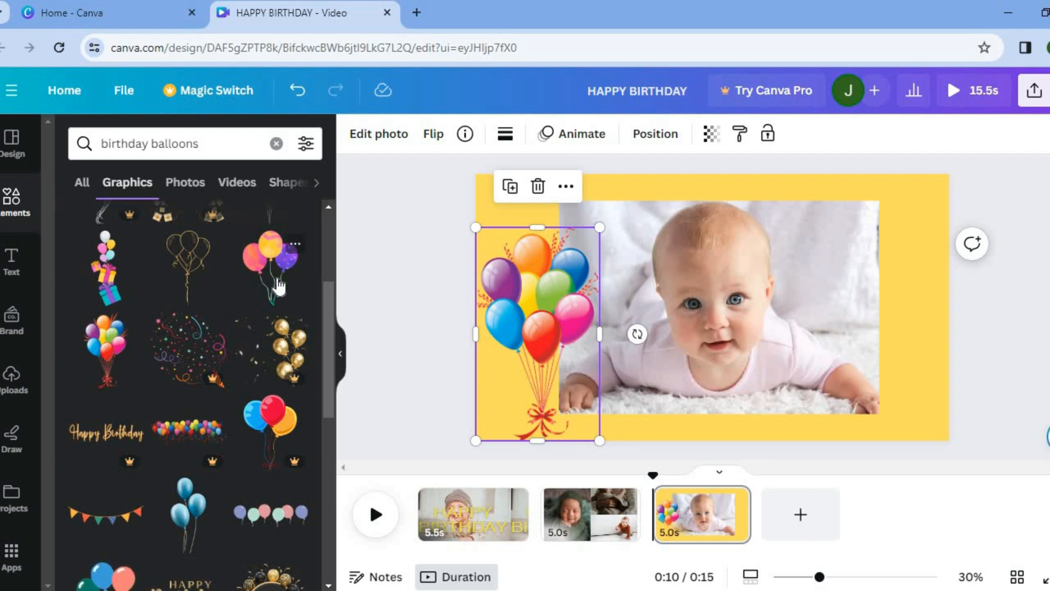
- Add a balloons-and-gift-boxes graphic at the page's right edge, enlarging and positioning it
{"action": "left_click_drag", "start_coordinate": [773, 262], "coordinate": [924, 363]}
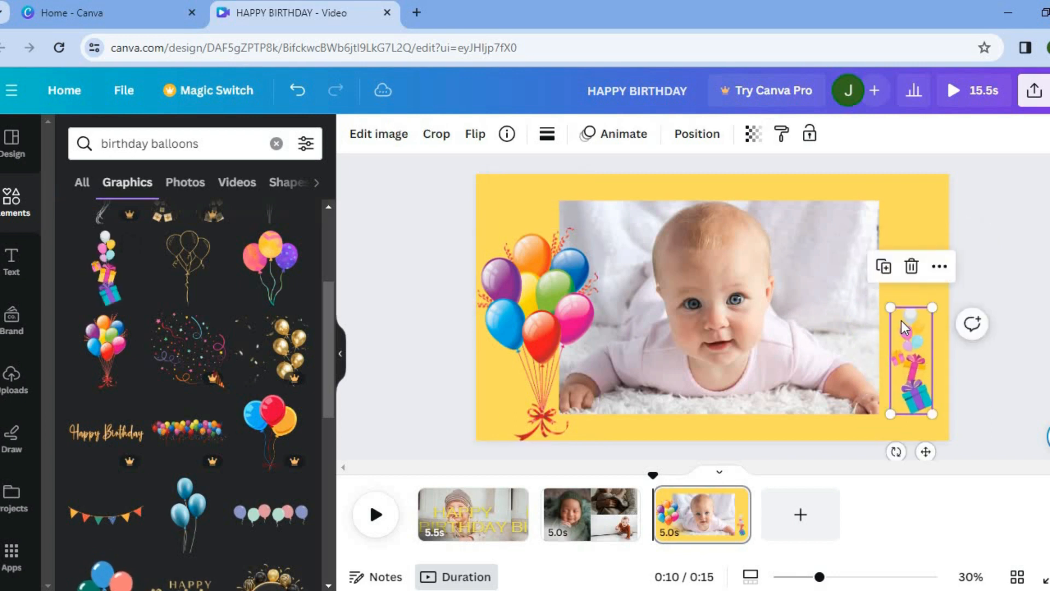
{"action": "left_click_drag", "start_coordinate": [891, 303], "coordinate": [867, 248]}
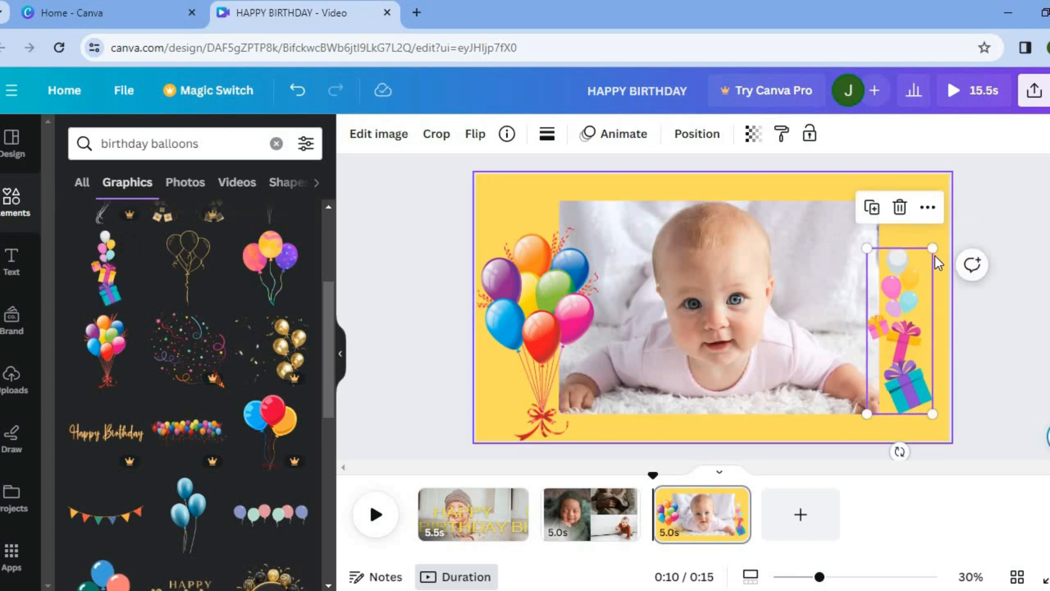
{"action": "left_click_drag", "start_coordinate": [941, 242], "coordinate": [947, 234]}
{"action": "left_click_drag", "start_coordinate": [909, 322], "coordinate": [918, 328]}
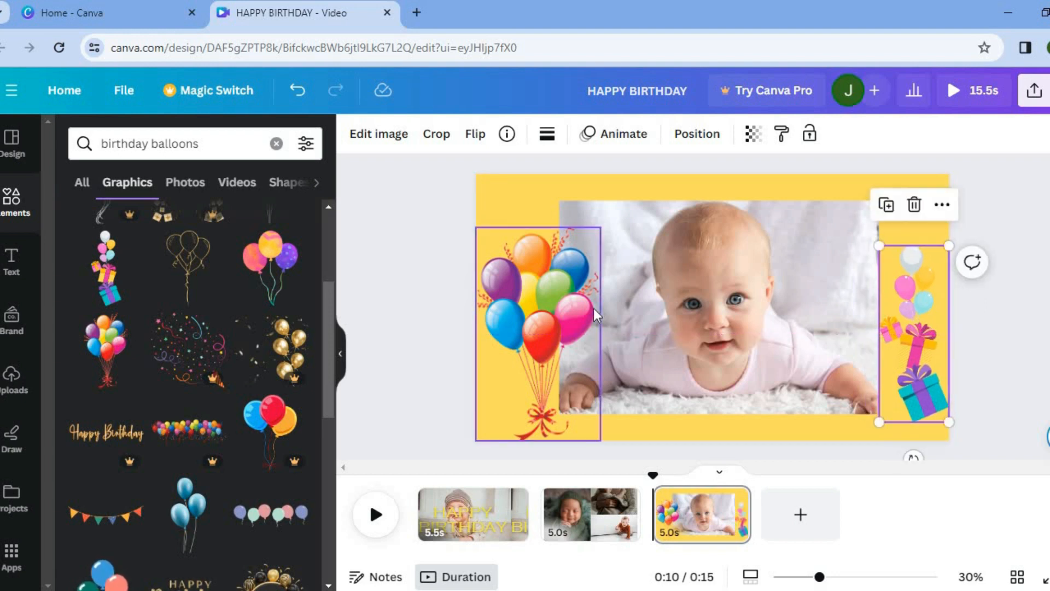
- Apply the Pop animation to the left balloon bunch graphic
{"action": "left_click", "coordinate": [553, 294]}
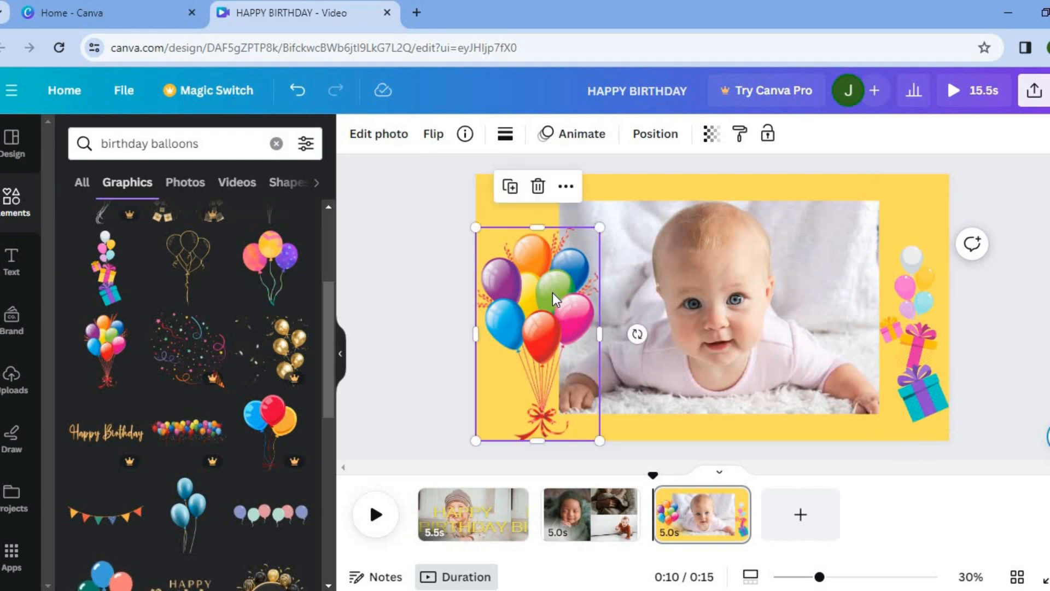
{"action": "left_click", "coordinate": [578, 133]}
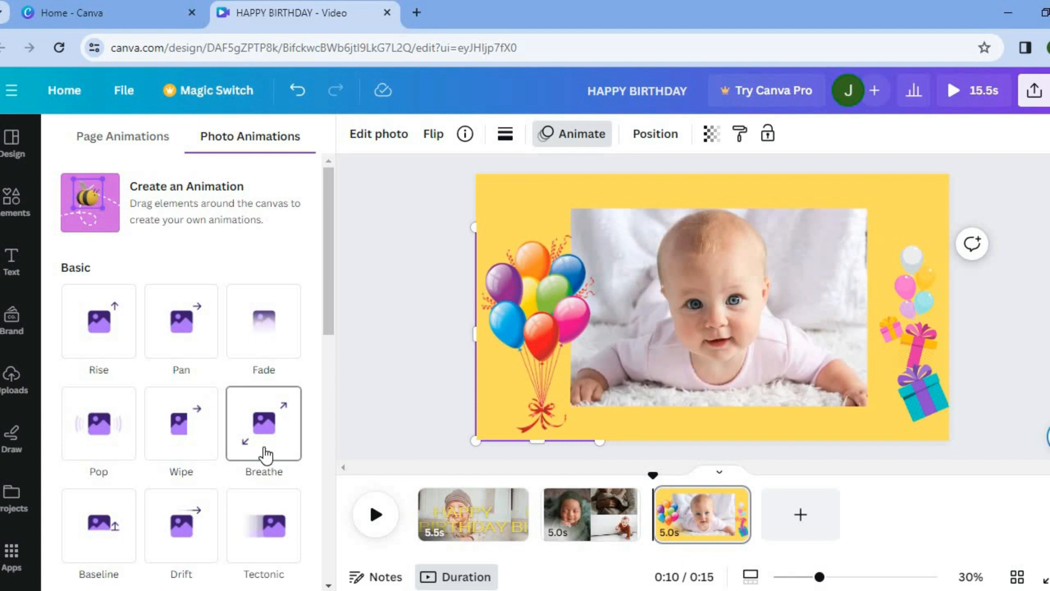
{"action": "left_click", "coordinate": [118, 428]}
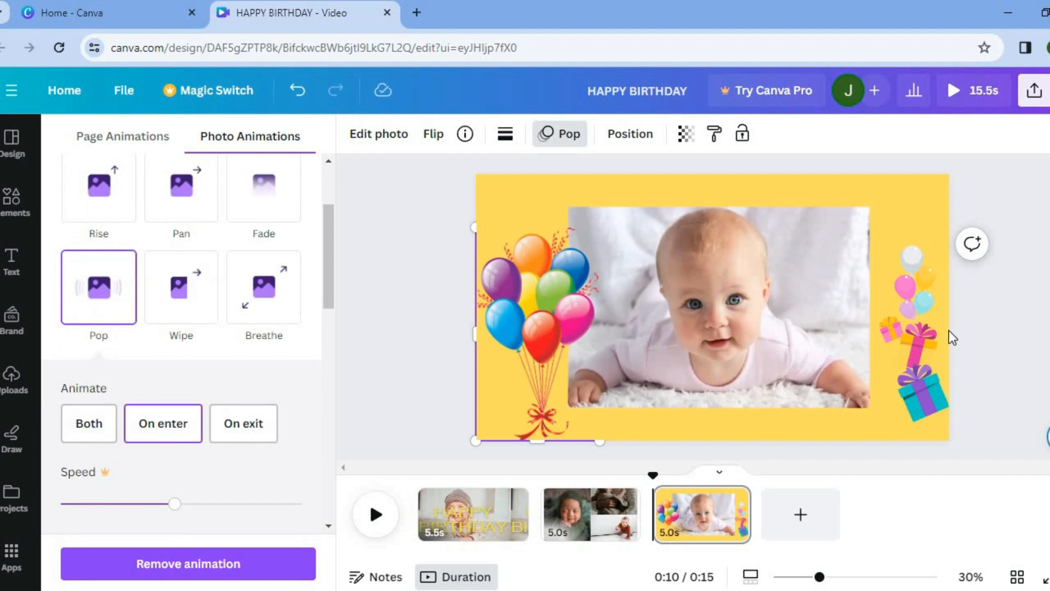
- Apply the Drift animation to the right balloons-and-gift graphic
{"action": "left_click", "coordinate": [927, 340]}
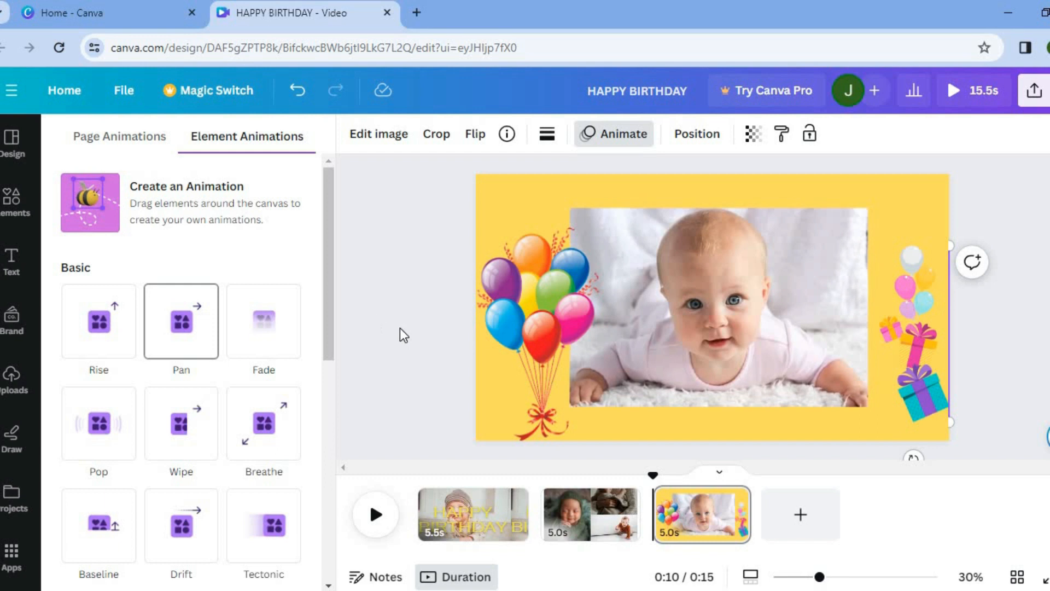
{"action": "left_click_drag", "start_coordinate": [330, 316], "coordinate": [326, 397]}
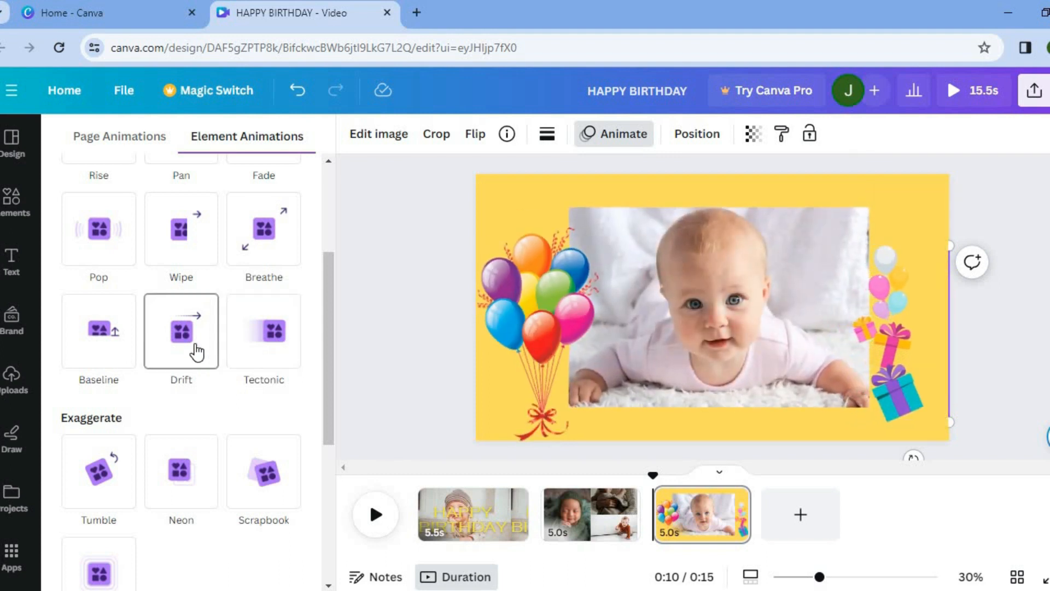
{"action": "left_click", "coordinate": [197, 353]}
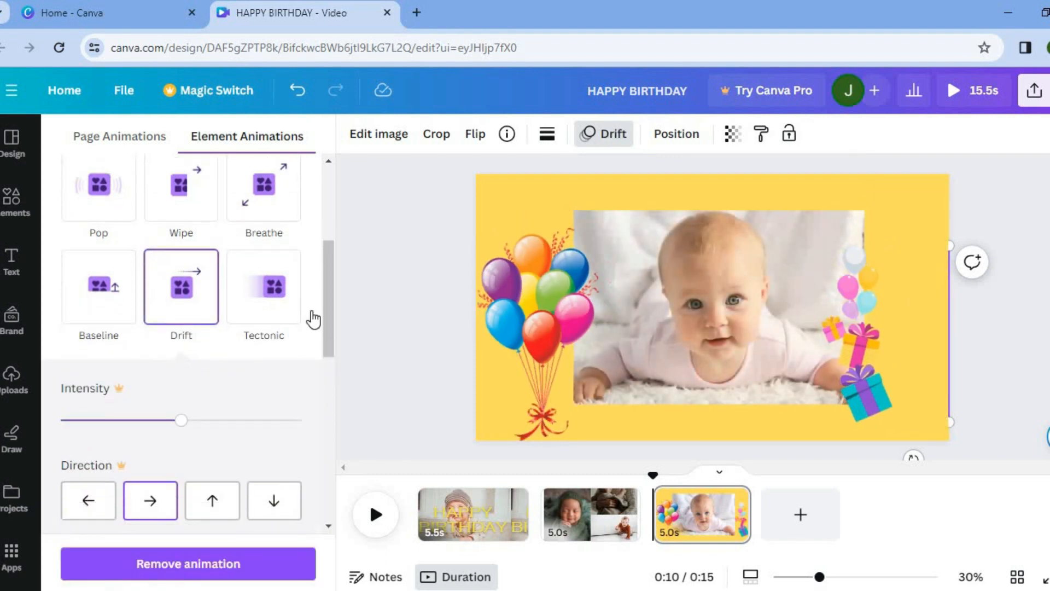
{"action": "left_click", "coordinate": [88, 501]}
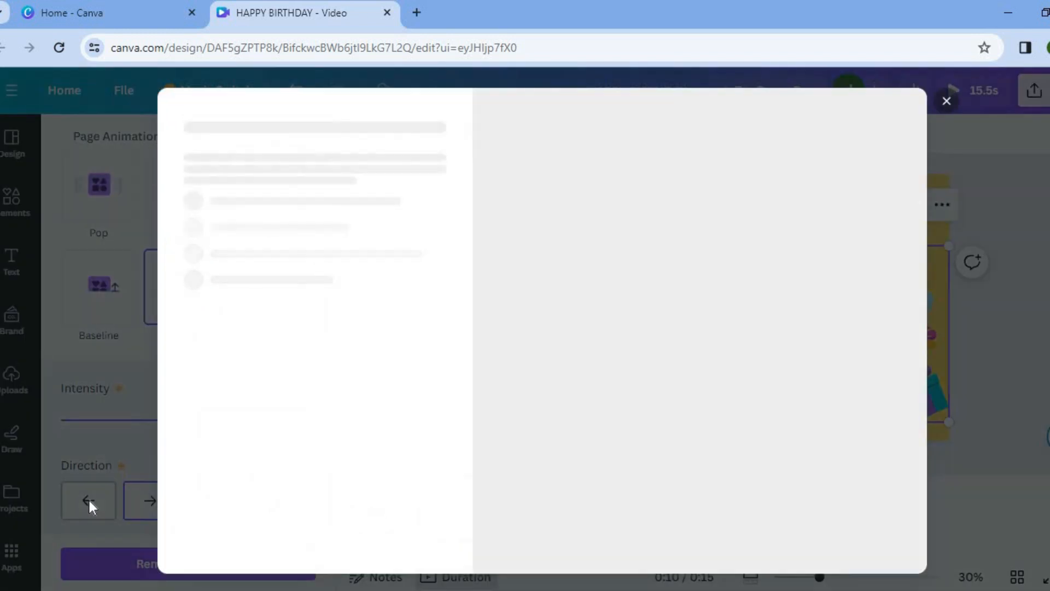
{"action": "left_click", "coordinate": [947, 101]}
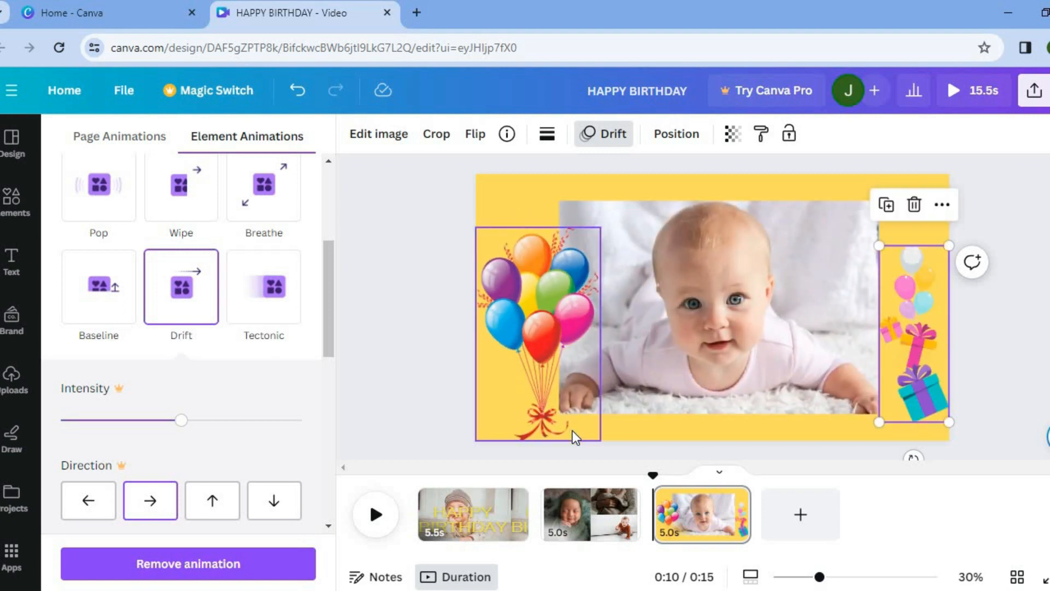
- Search elements for BIRTHDAY MUSIC, open the Audio results and add the Rock Happy Birthday Song track to the video
{"action": "left_click", "coordinate": [12, 377]}
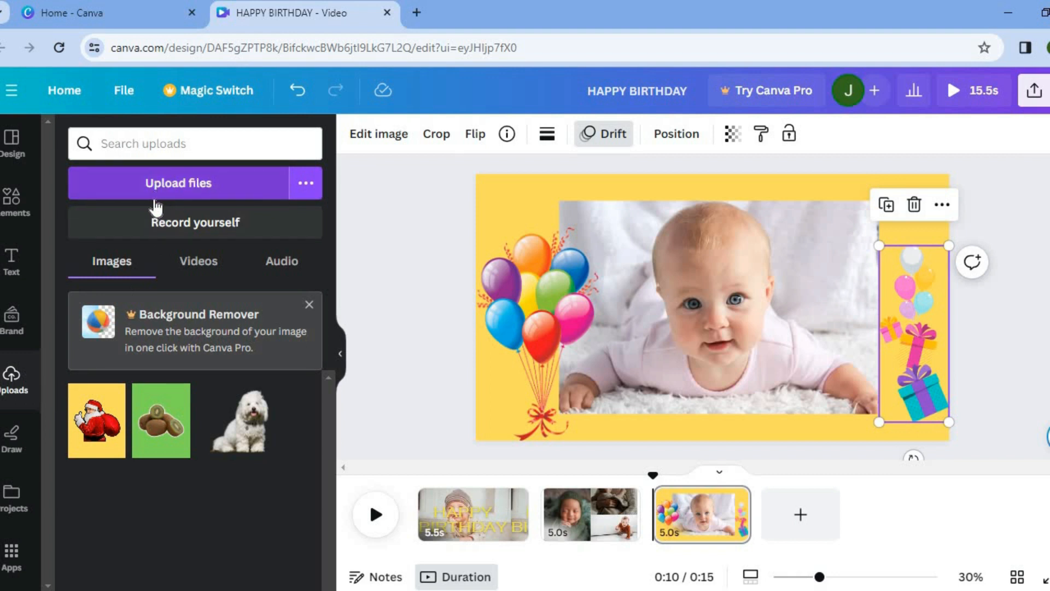
{"action": "left_click", "coordinate": [12, 197]}
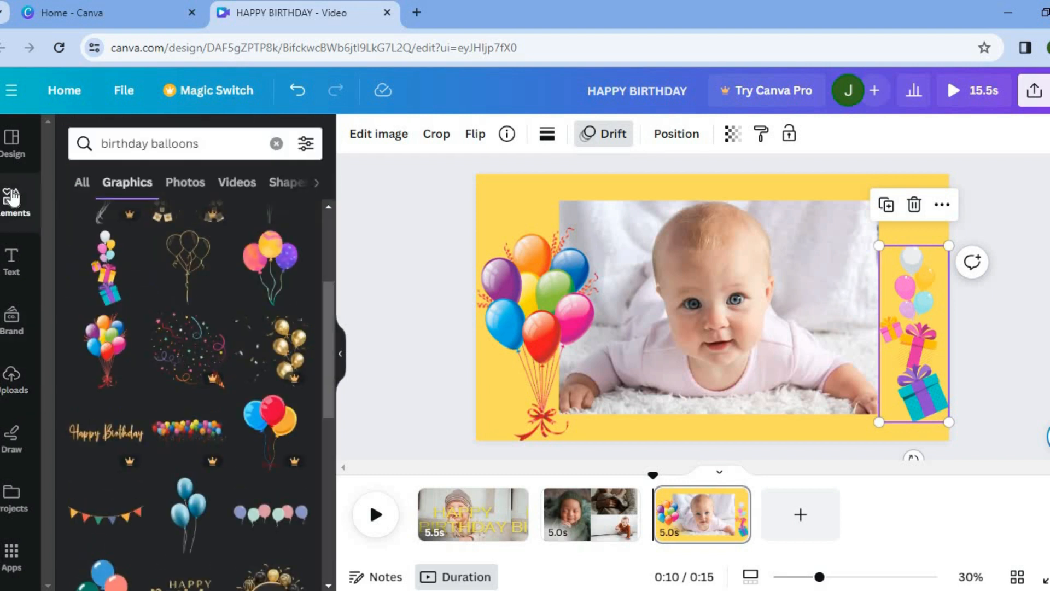
{"action": "left_click", "coordinate": [276, 143]}
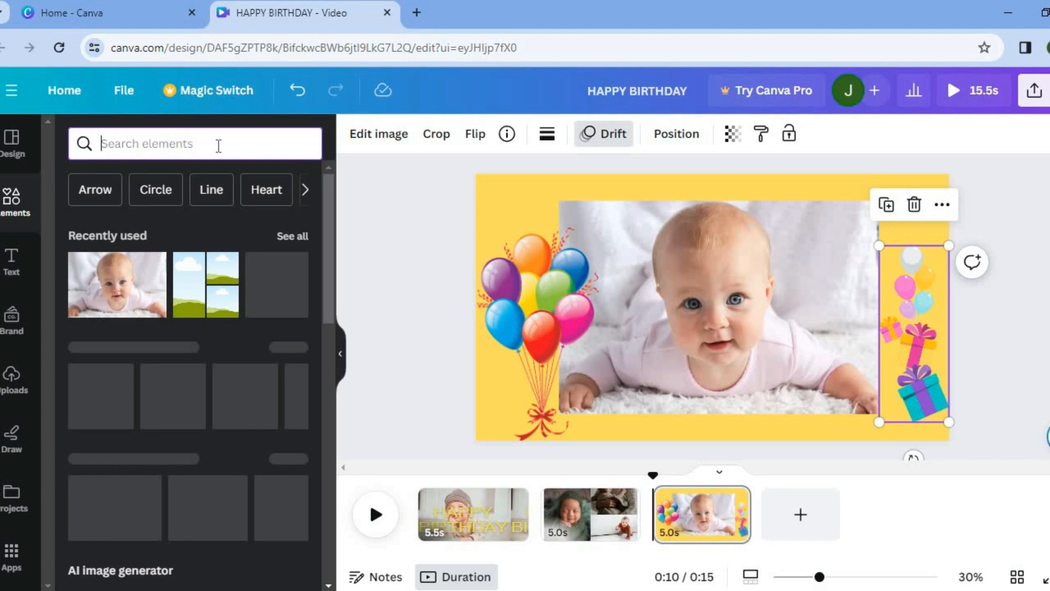
{"action": "type", "text": "BIRTHD"}
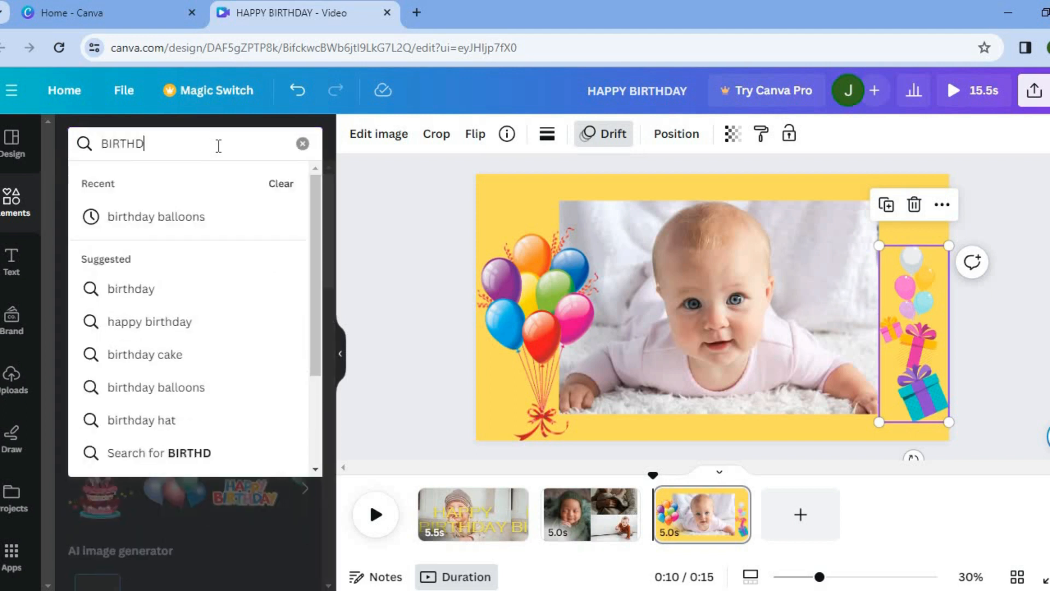
{"action": "type", "text": "AY MUSIC"}
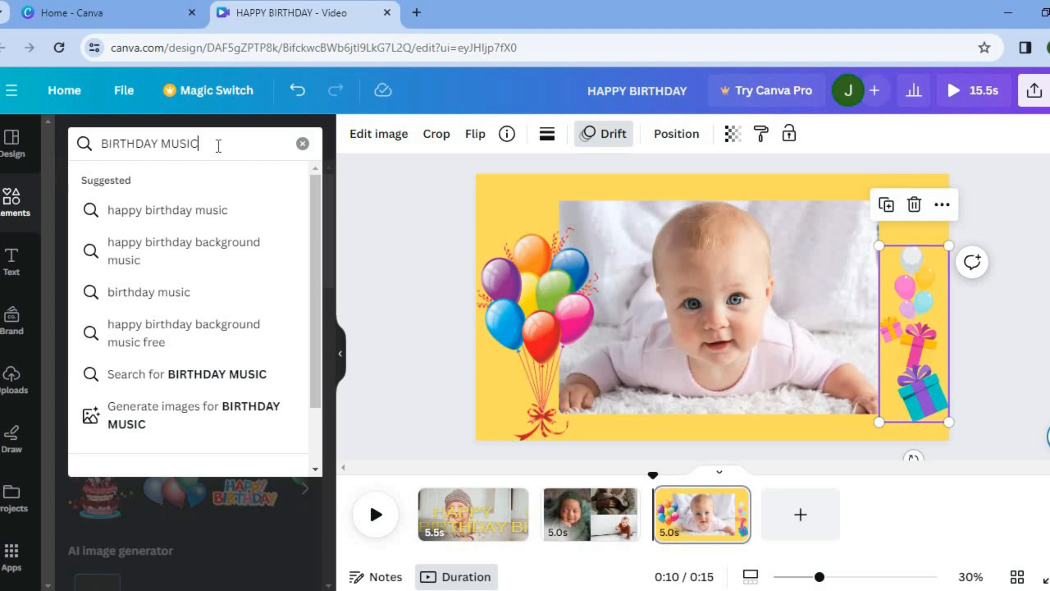
{"action": "key", "text": "Return"}
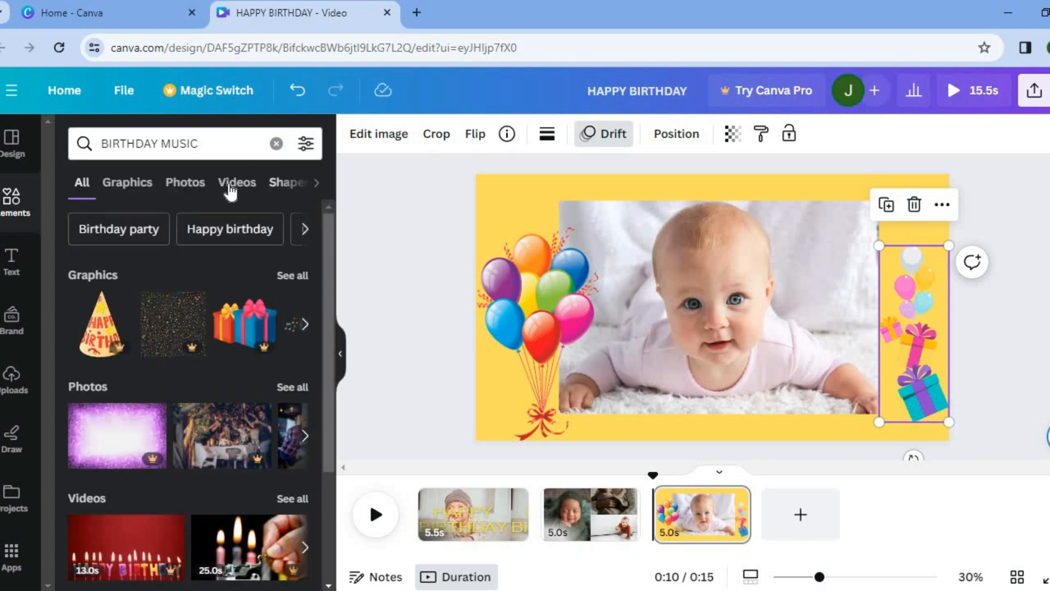
{"action": "left_click", "coordinate": [316, 189]}
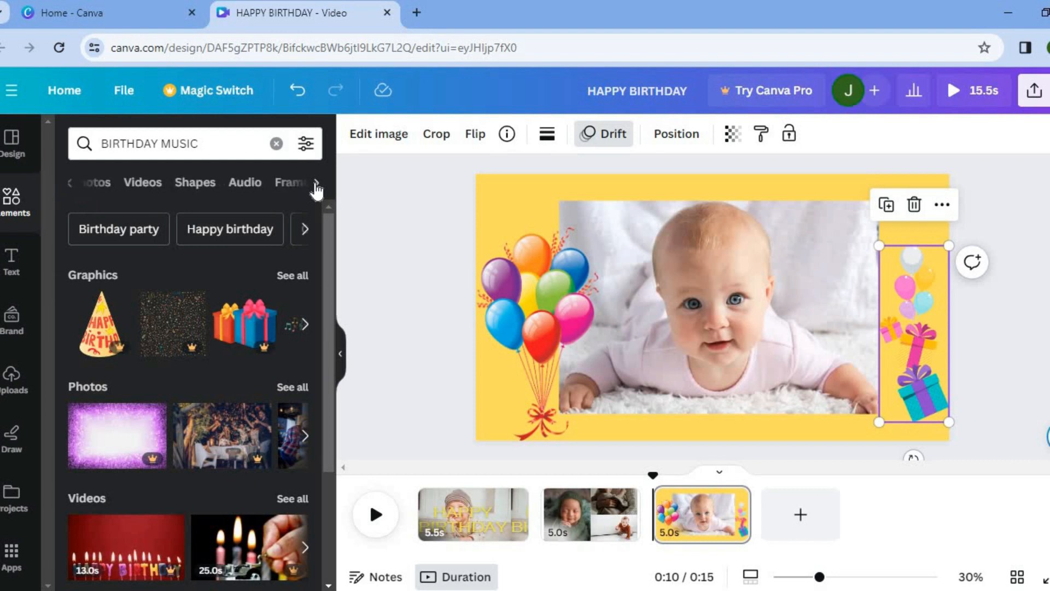
{"action": "left_click", "coordinate": [246, 188]}
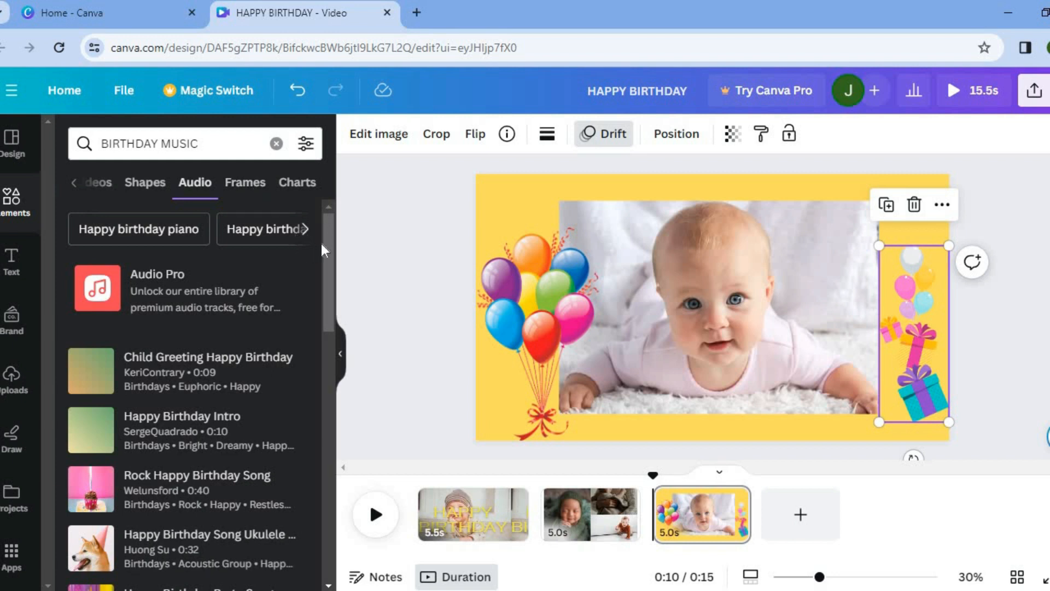
{"action": "scroll", "coordinate": [326, 252], "scroll_direction": "down", "scroll_amount": 3}
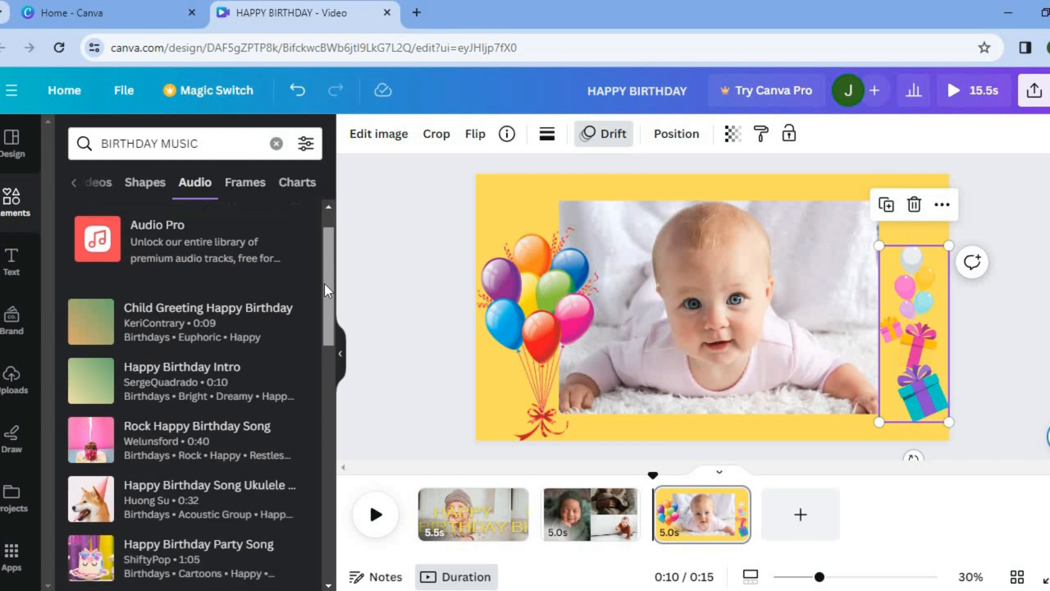
{"action": "scroll", "coordinate": [323, 313], "scroll_direction": "down", "scroll_amount": 2}
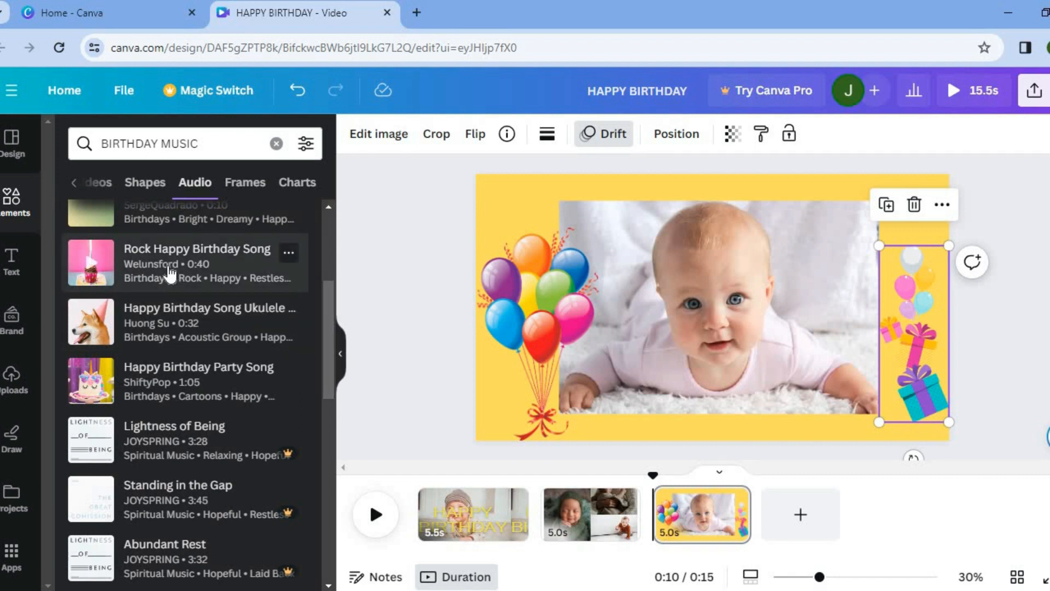
{"action": "mouse_move", "coordinate": [436, 539]}
{"action": "left_mouse_down"}
{"action": "mouse_move", "coordinate": [436, 554]}
{"action": "mouse_move", "coordinate": [416, 539]}
{"action": "left_mouse_up"}
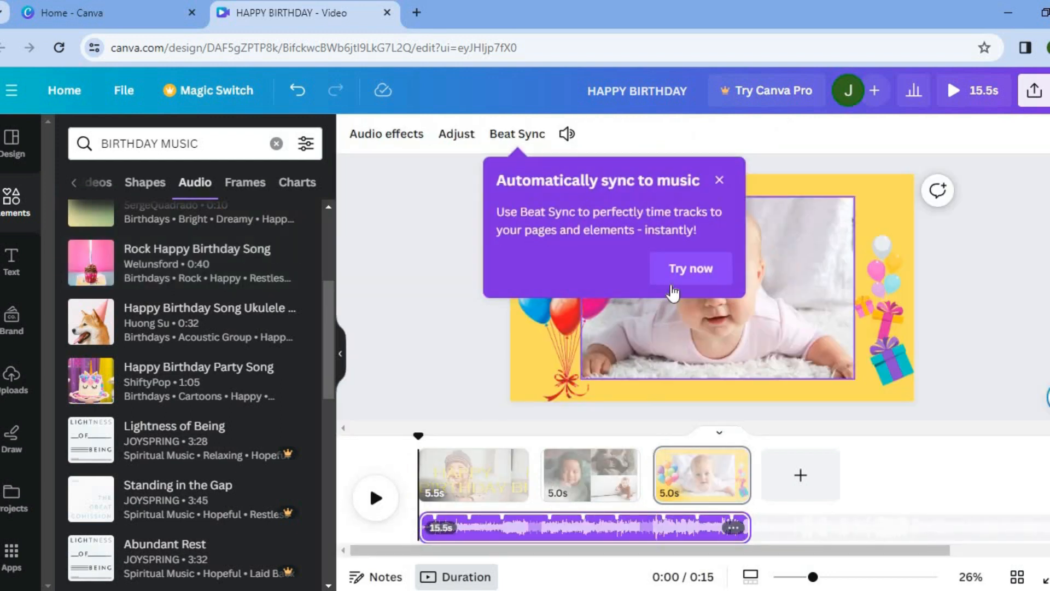
- Dismiss the Beat Sync tip and play the video preview with the music
{"action": "left_click", "coordinate": [720, 184]}
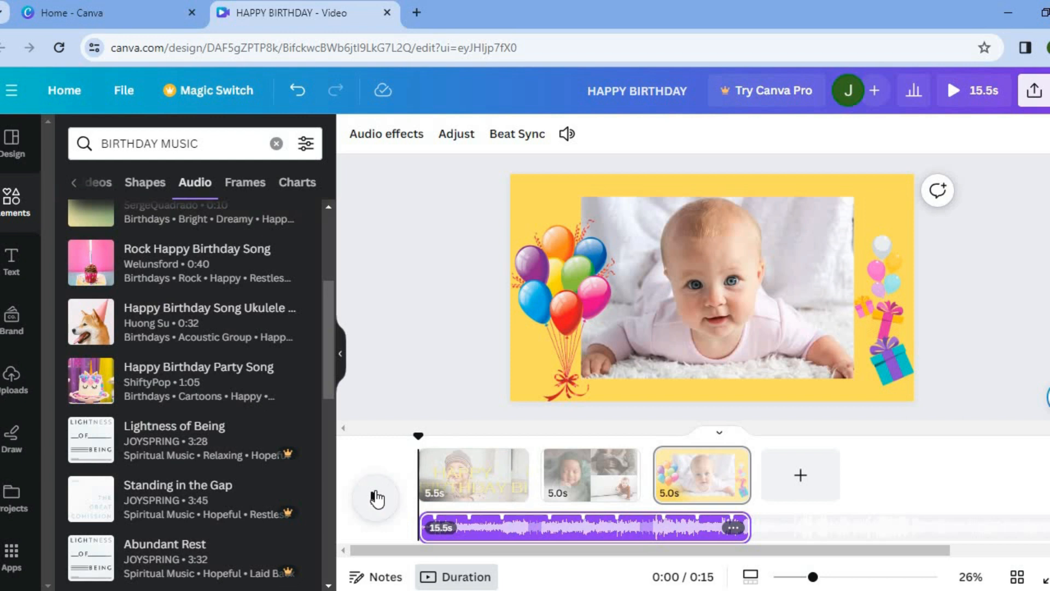
{"action": "left_click", "coordinate": [377, 498]}
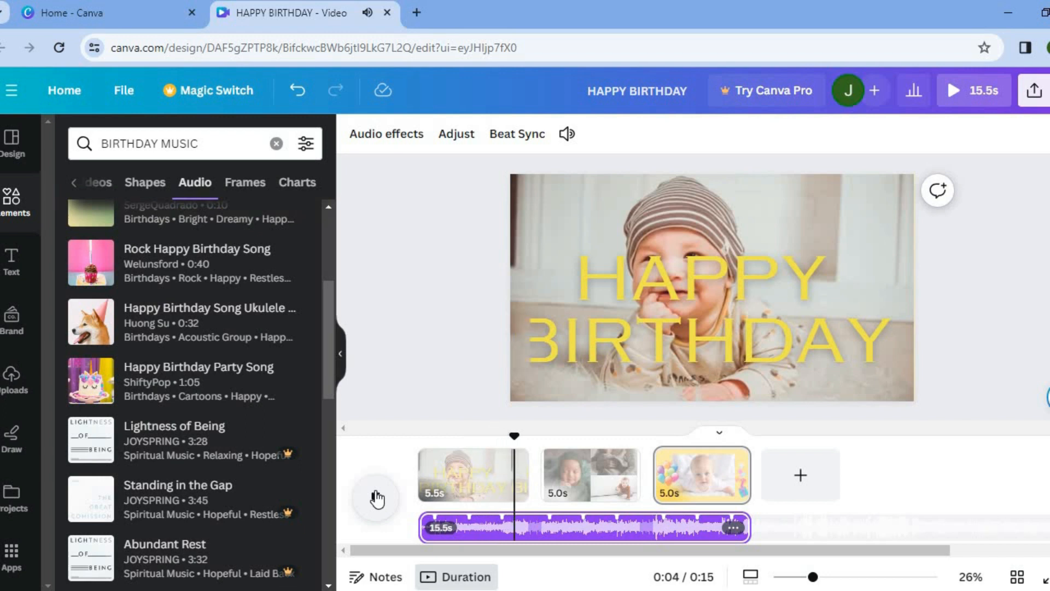
{"action": "left_click", "coordinate": [377, 498]}
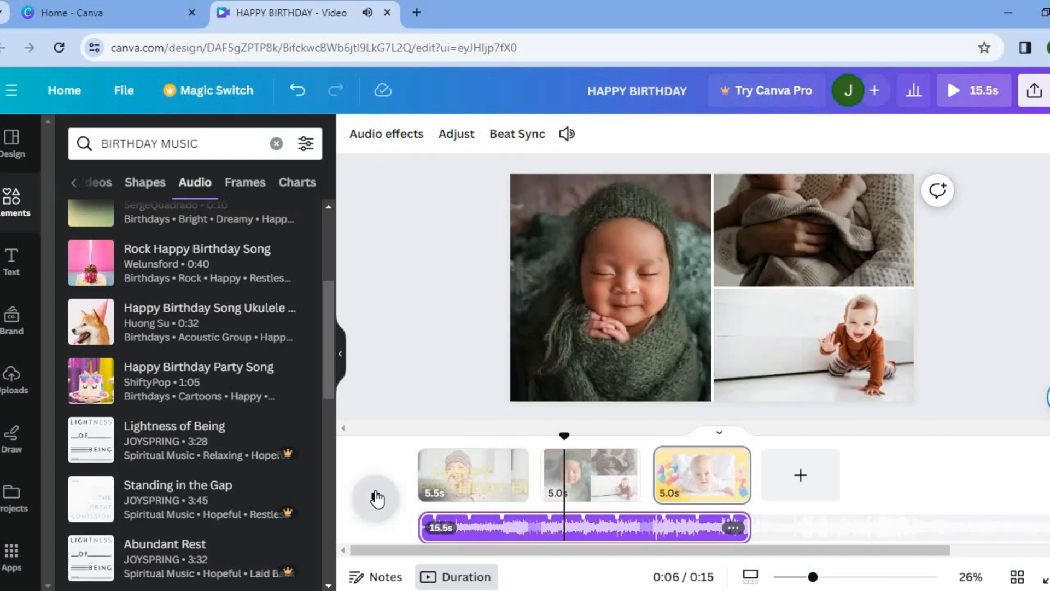
- Add a Color Wipe transition between pages 1 and 2 and a Flow transition between pages 2 and 3
{"action": "mouse_move", "coordinate": [533, 485]}
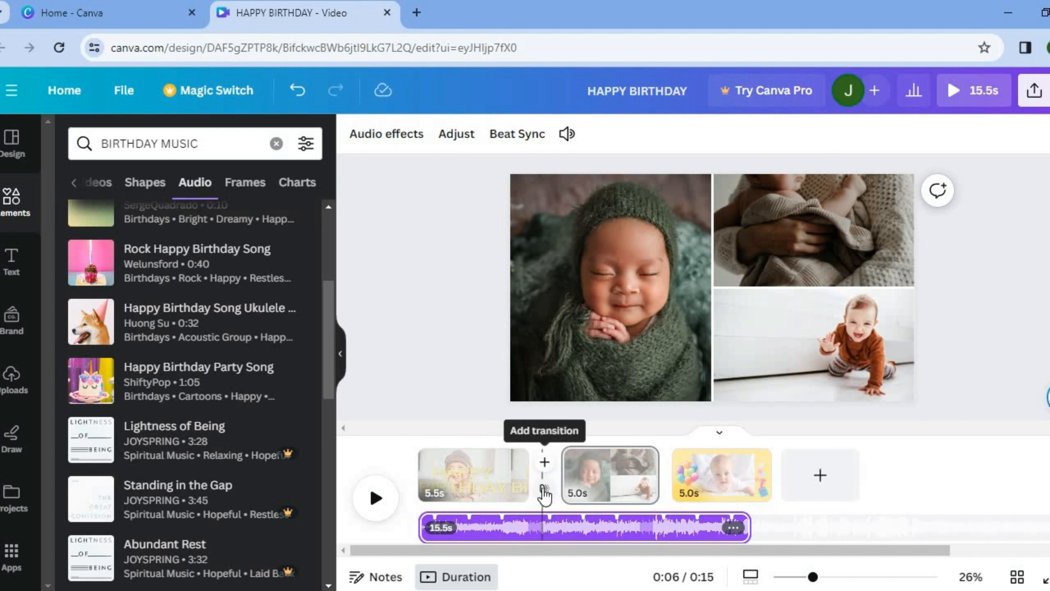
{"action": "left_click", "coordinate": [544, 489]}
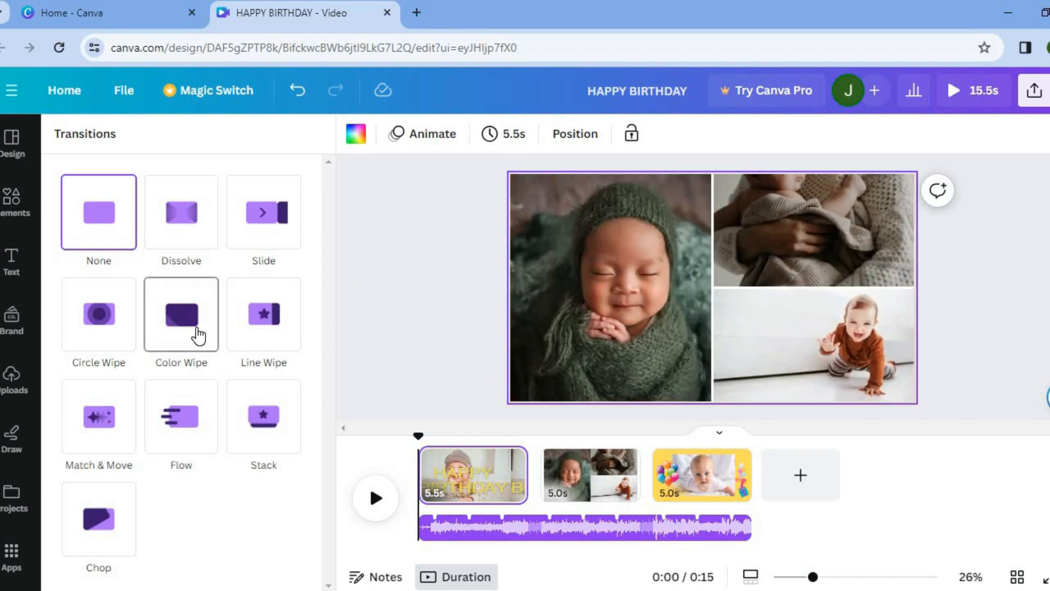
{"action": "left_click", "coordinate": [198, 335]}
{"action": "scroll", "coordinate": [196, 327], "scroll_direction": "down", "scroll_amount": 2}
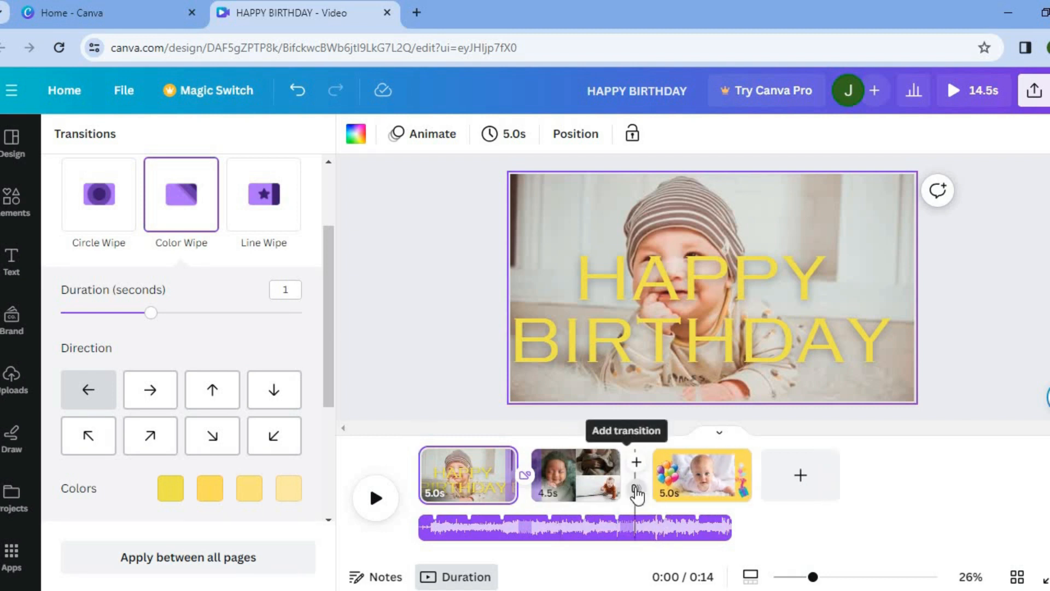
{"action": "left_click", "coordinate": [637, 491]}
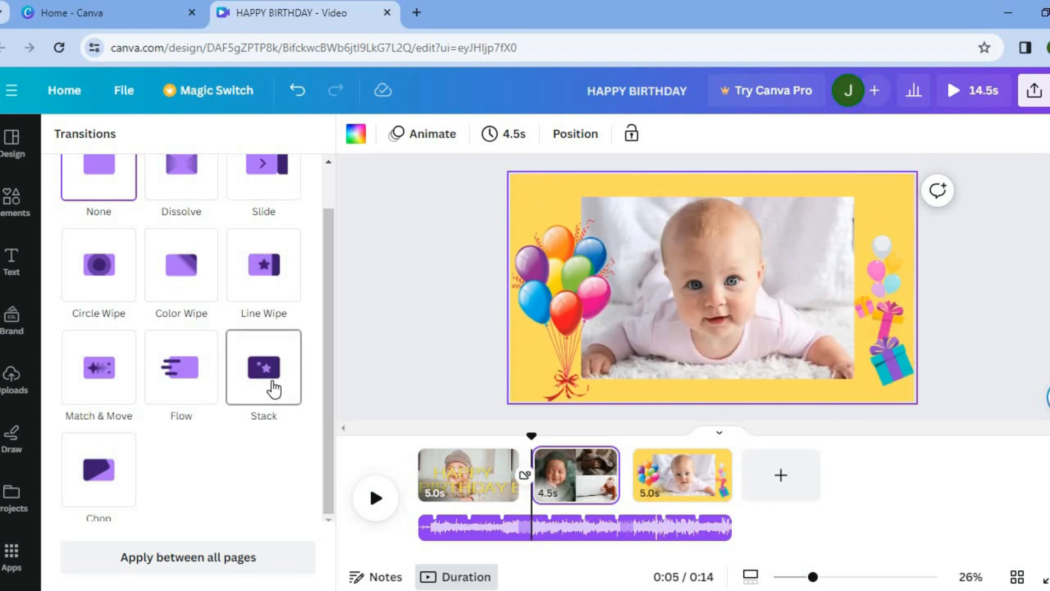
{"action": "left_click", "coordinate": [186, 375]}
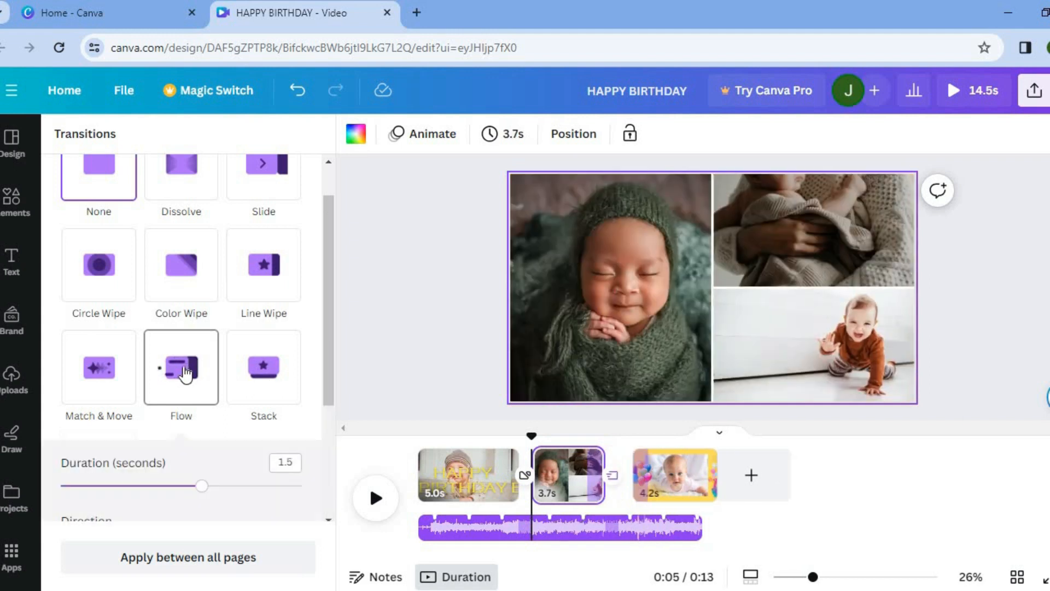
- Rewind to the start and play the whole video preview to check transitions and music
{"action": "left_click_drag", "start_coordinate": [532, 436], "coordinate": [418, 437]}
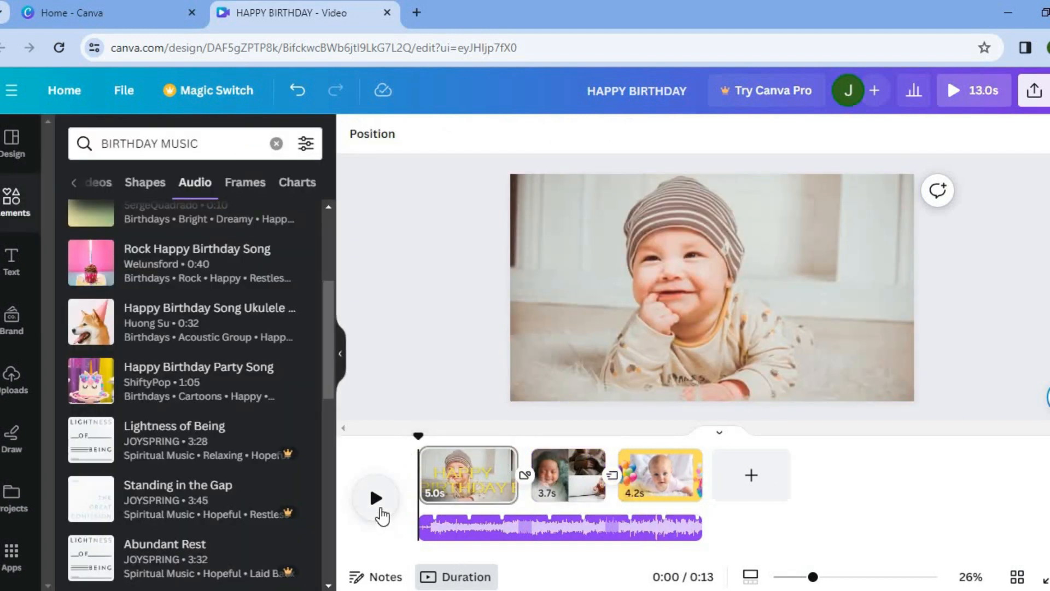
{"action": "left_click", "coordinate": [380, 512]}
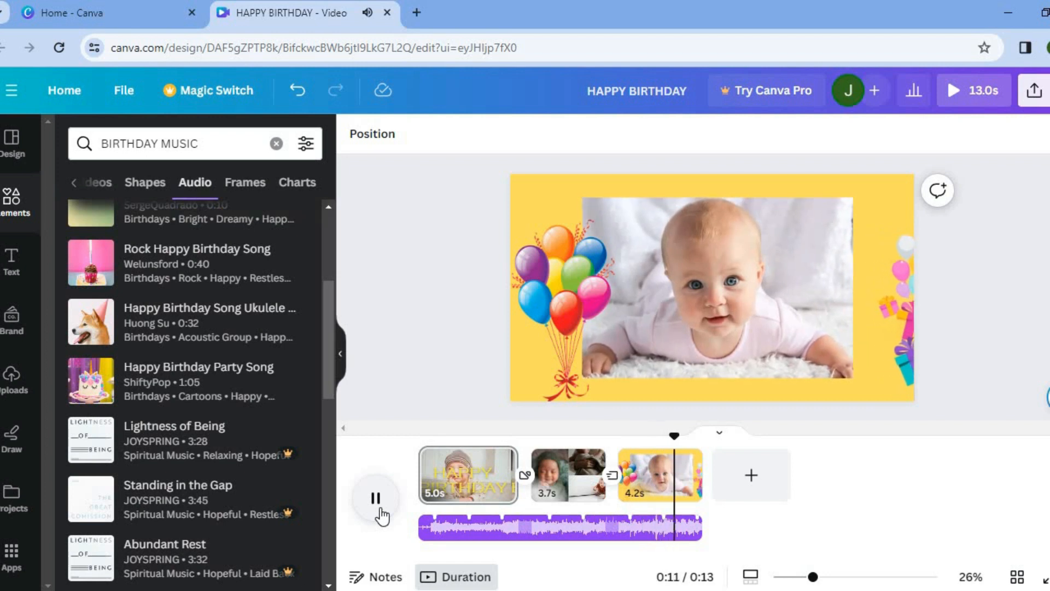
{"action": "left_click", "coordinate": [377, 508]}
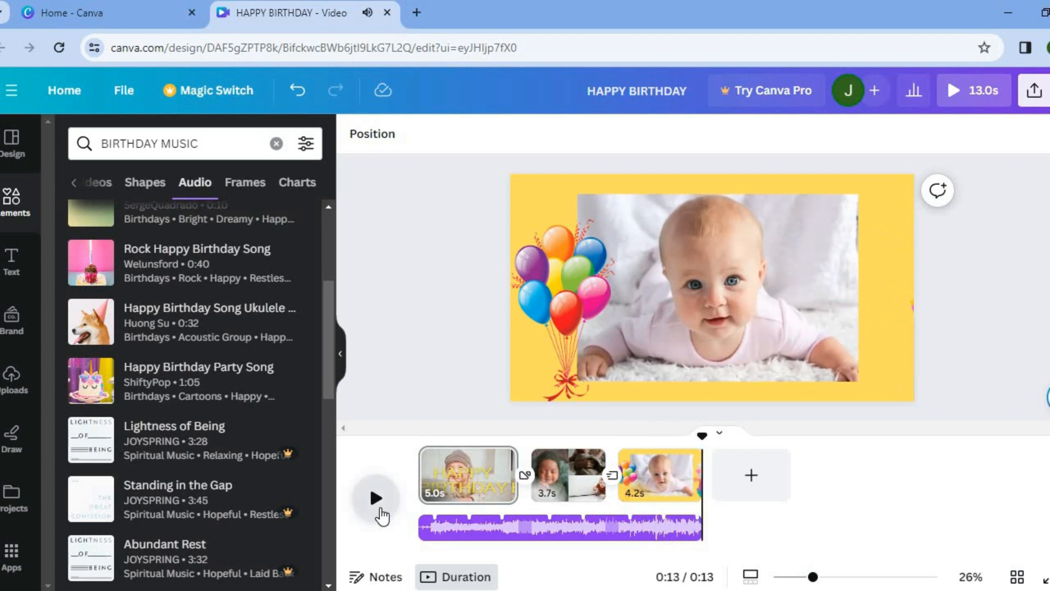
{"action": "left_click", "coordinate": [377, 508]}
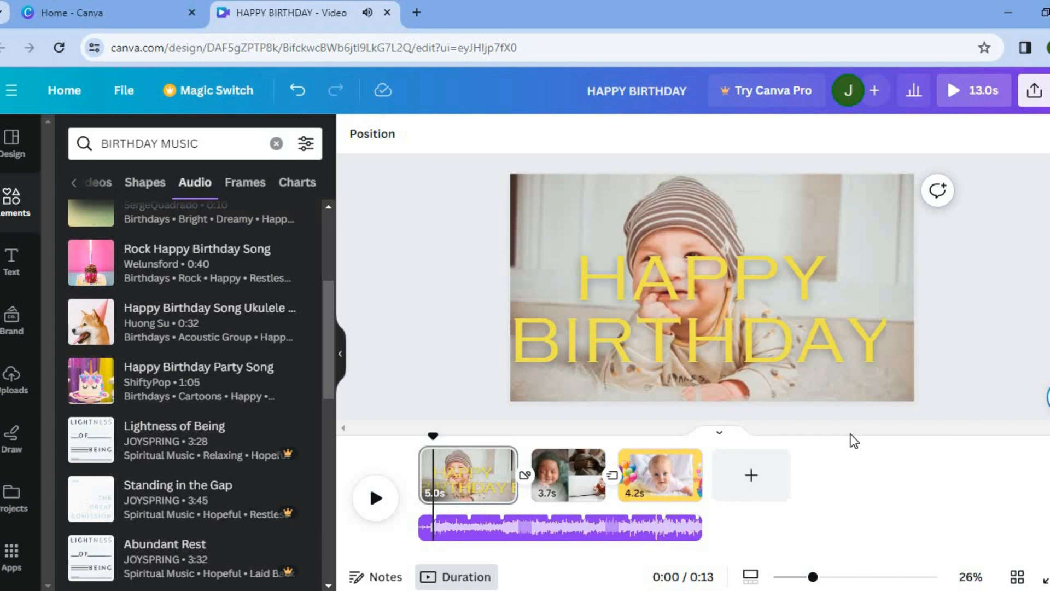
- Open the share options and go to Download settings for the video as MP4
{"action": "left_click", "coordinate": [1034, 93]}
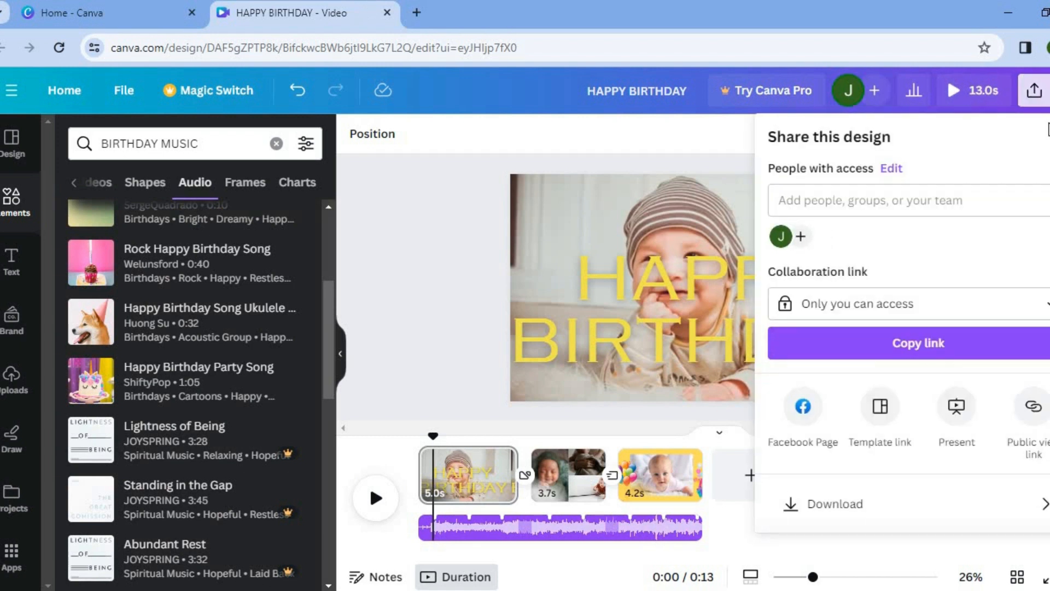
{"action": "scroll", "coordinate": [903, 328], "scroll_direction": "down", "scroll_amount": 2}
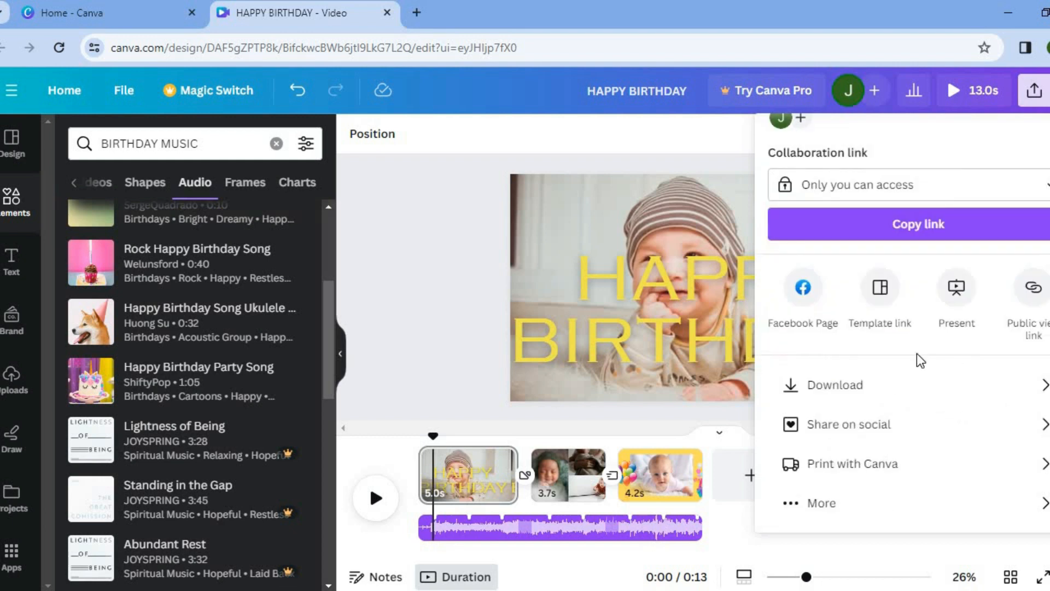
{"action": "left_click", "coordinate": [878, 387]}
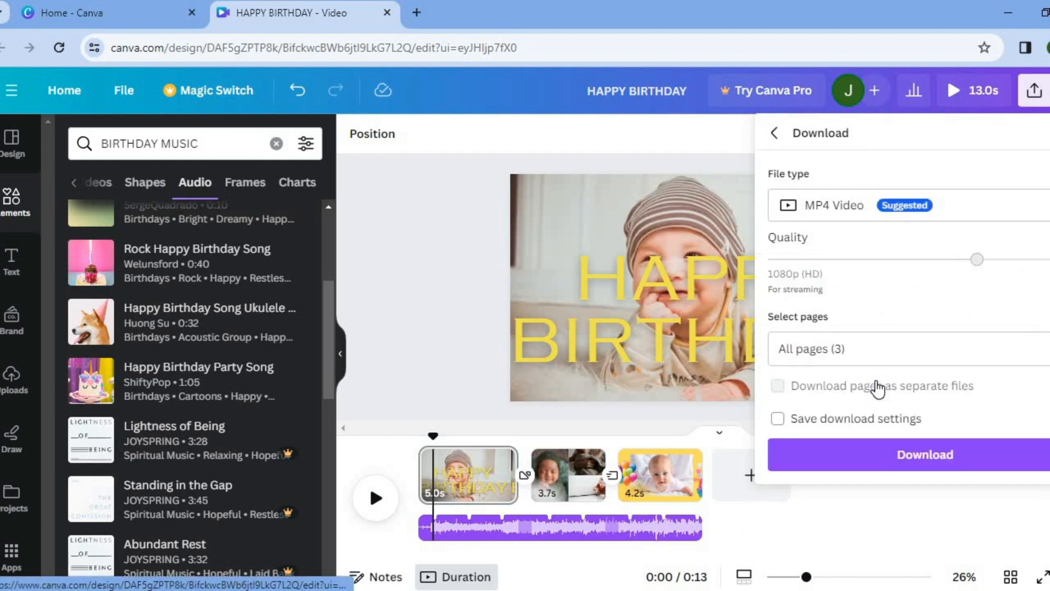